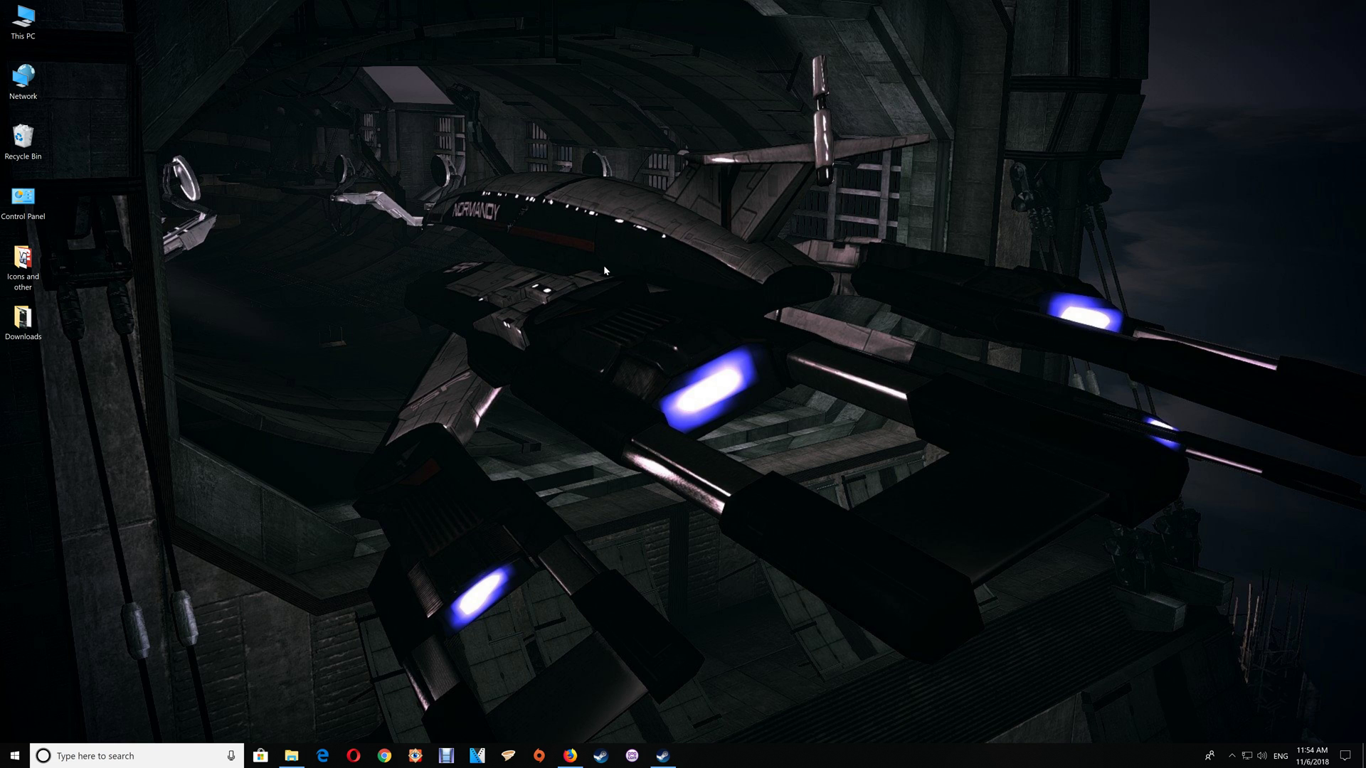
Glance at the mod's ModDB listing in Firefox, then return to the ENB and SweetFX Nexus Mods page
left_click(582, 761)
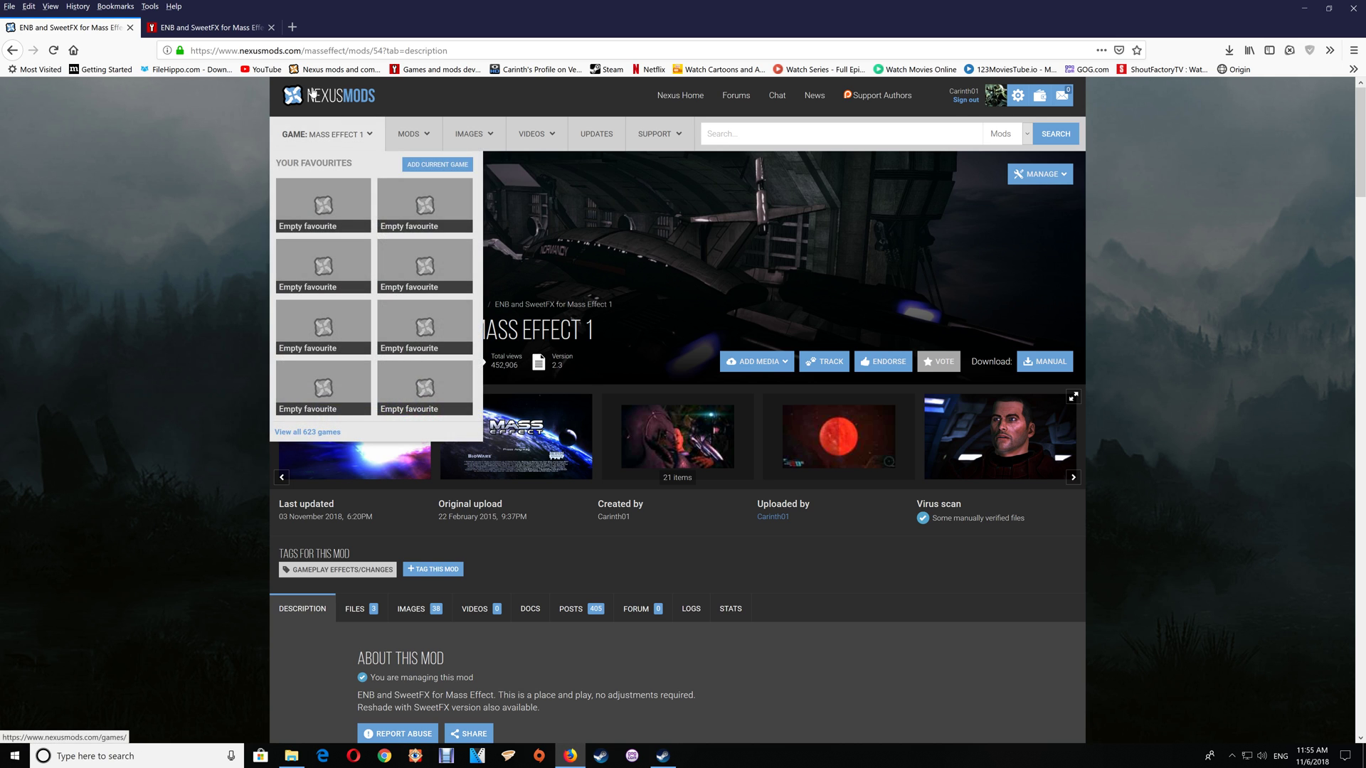
left_click(206, 27)
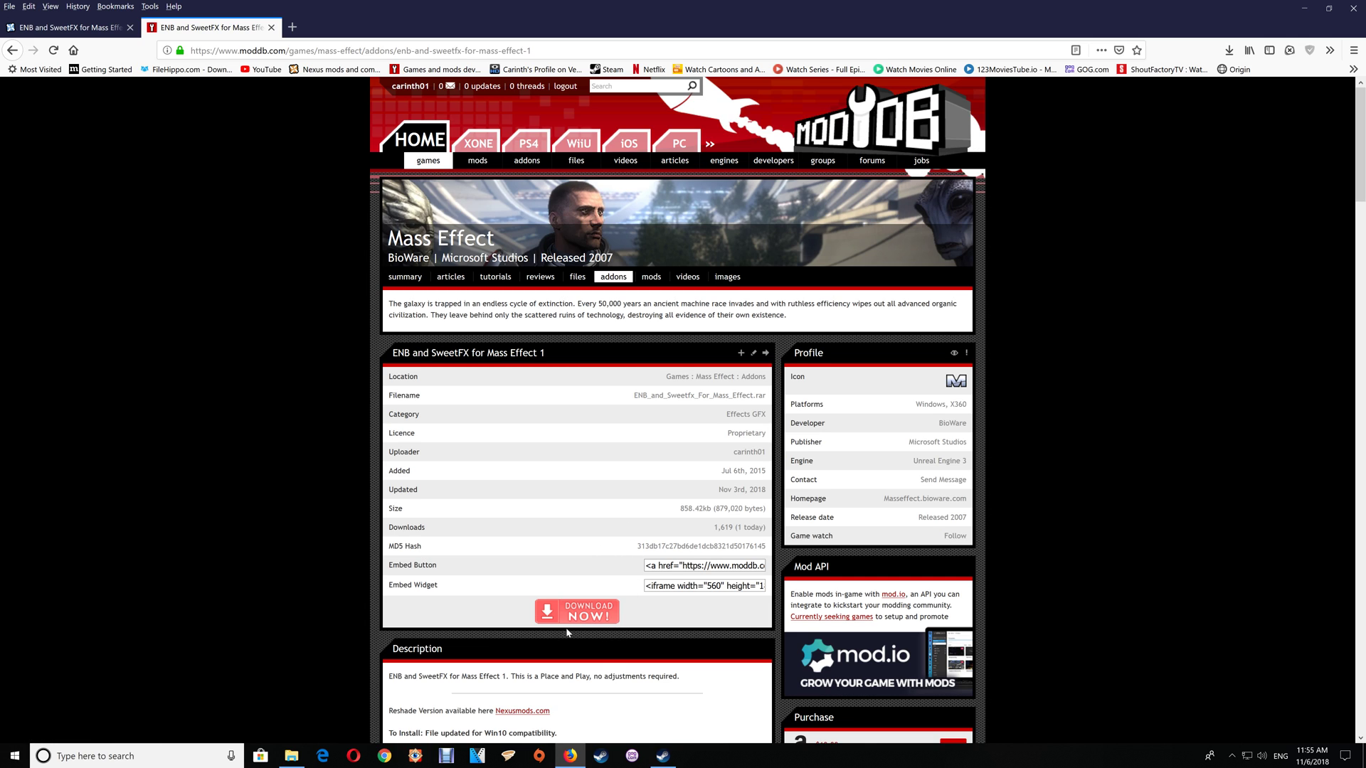
left_click(89, 32)
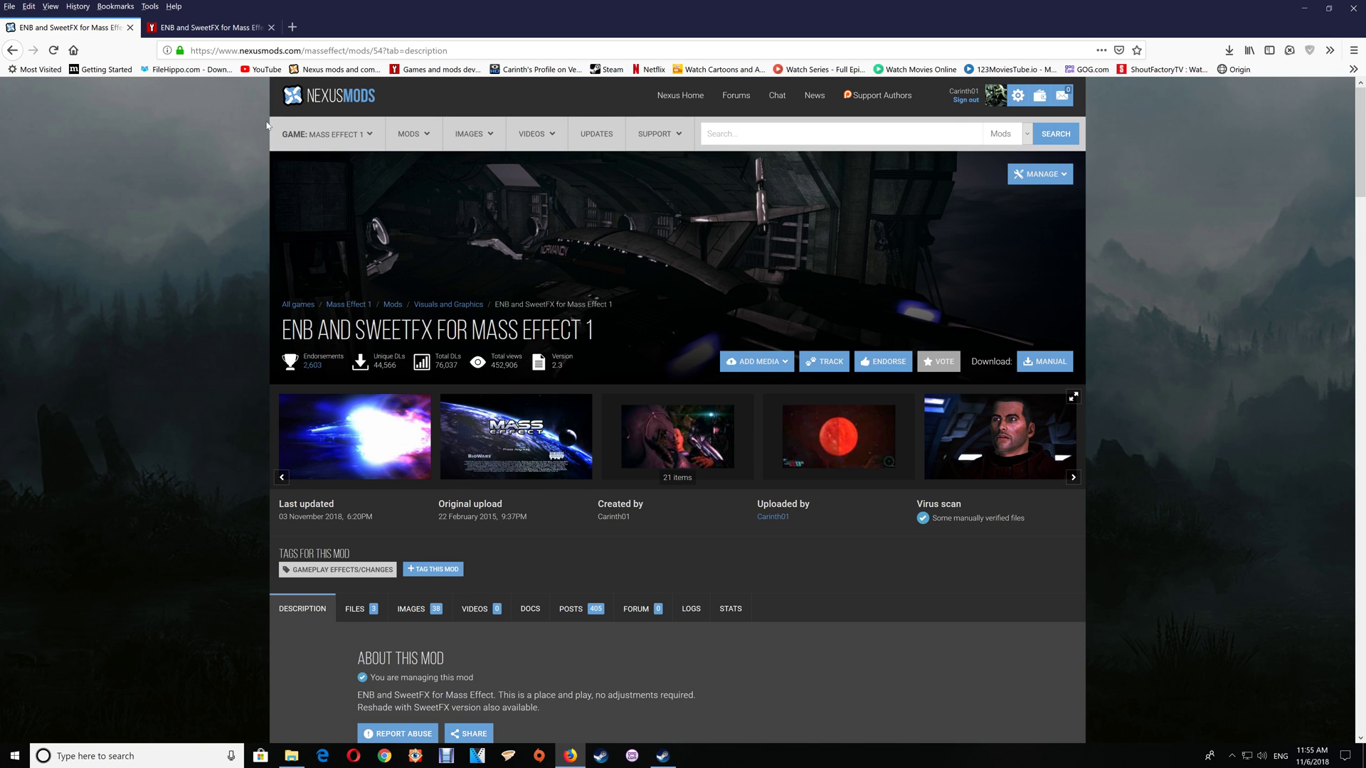
Browse the mod's FILES list and open ENB_and_Sweetfx_For_Mass_Effect.rar from Firefox's downloads
left_click(360, 609)
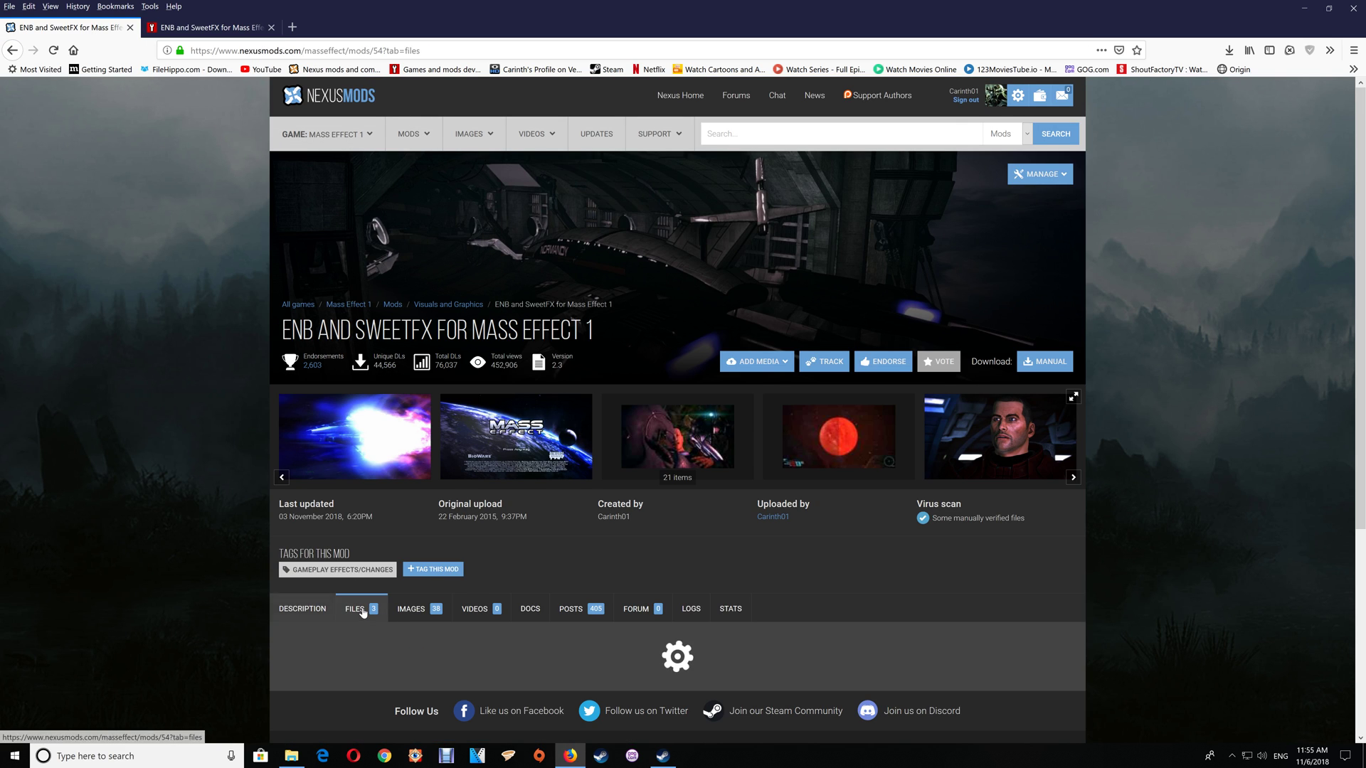
scroll(703, 522, "down", 5)
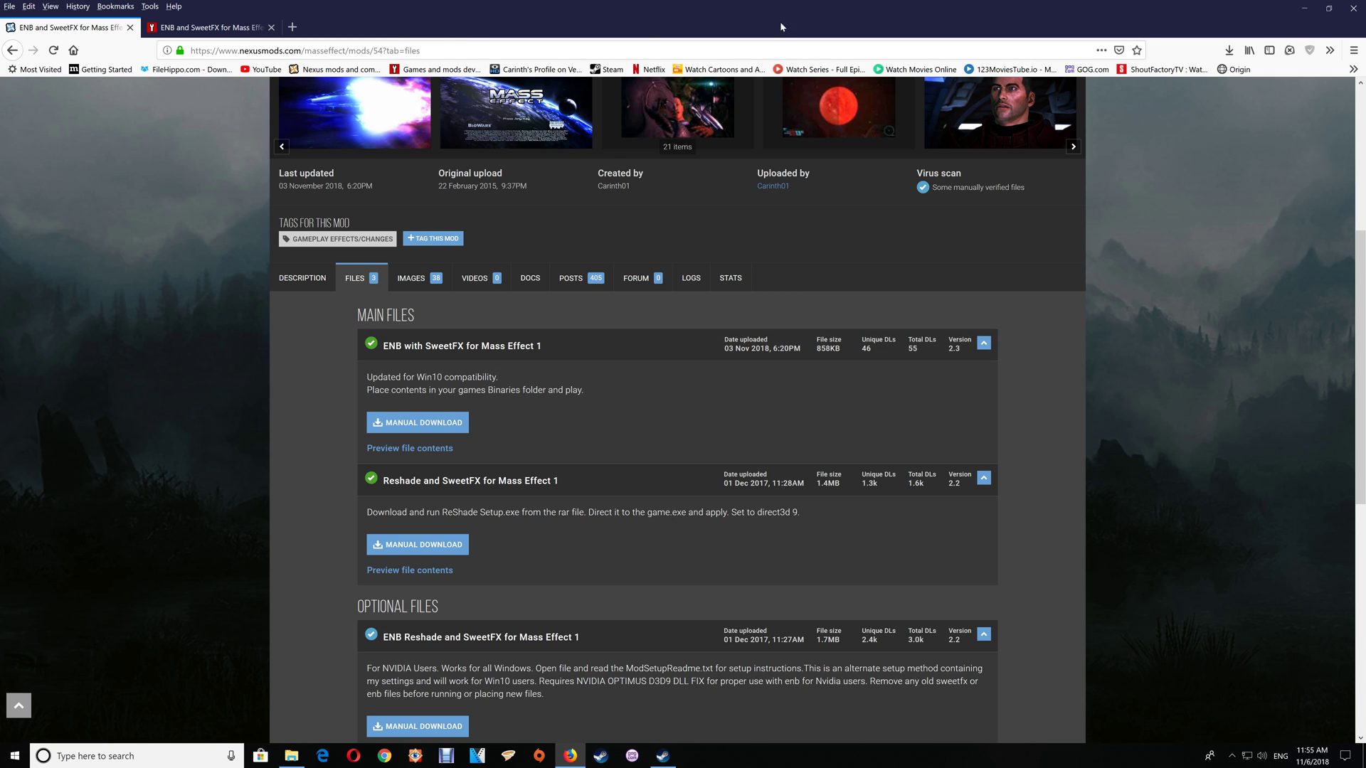
left_click(1229, 55)
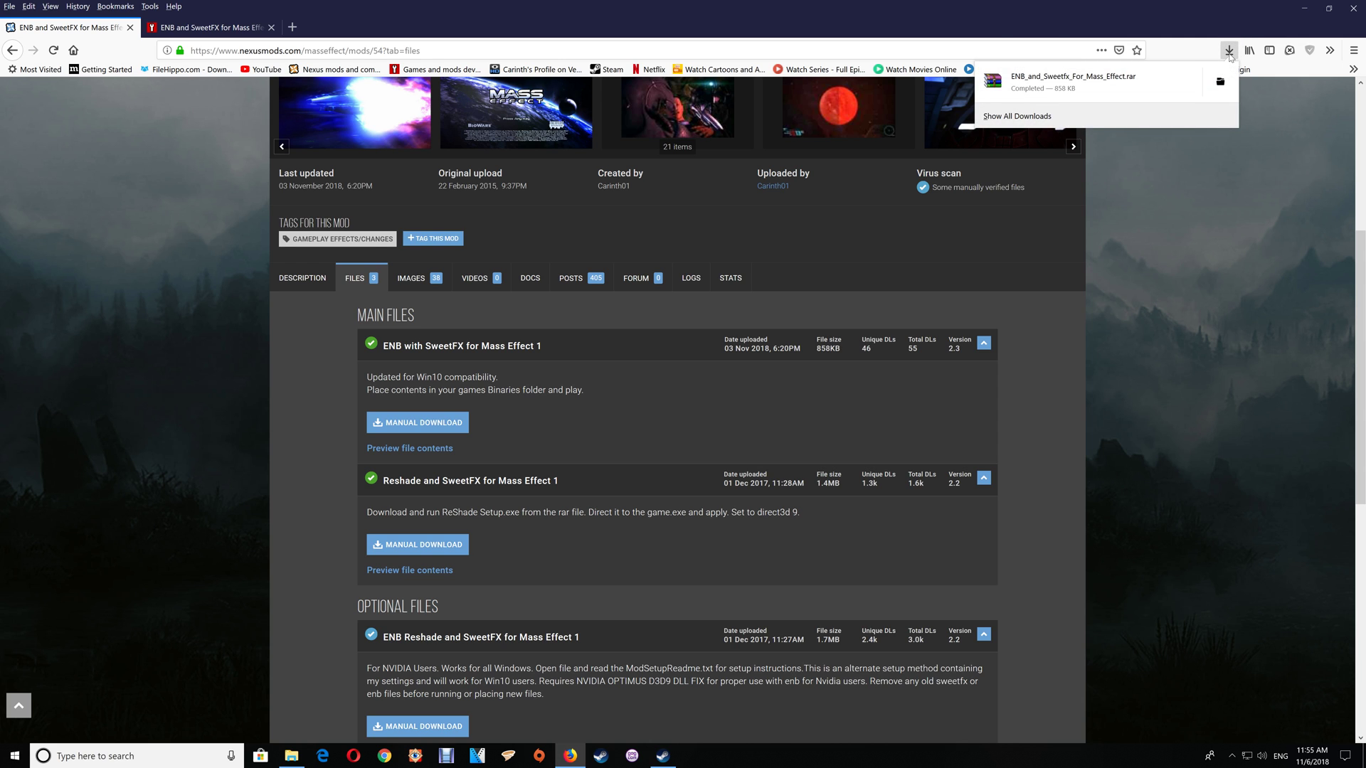
left_click(1150, 76)
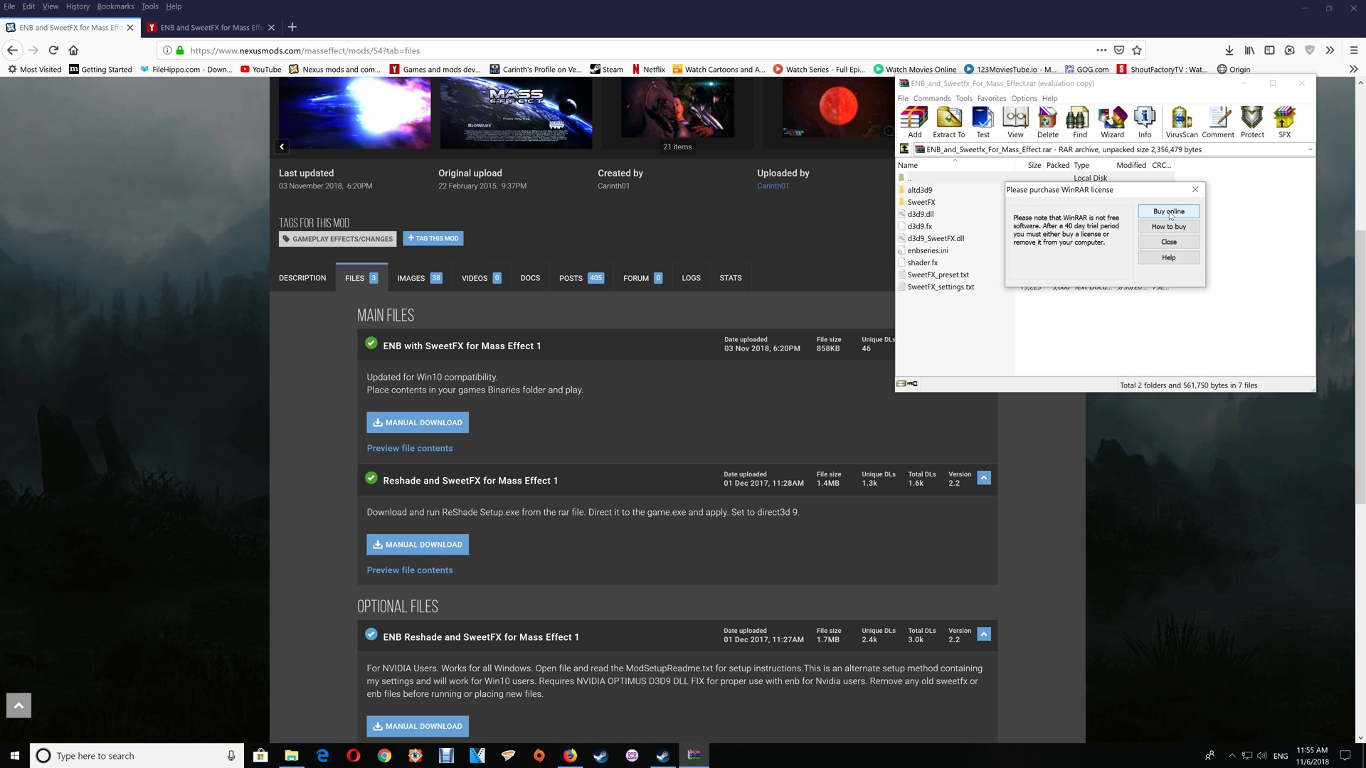
Minimize Firefox, dismiss the WinRAR licence reminder, and bring up the Steam game library
left_click(1305, 10)
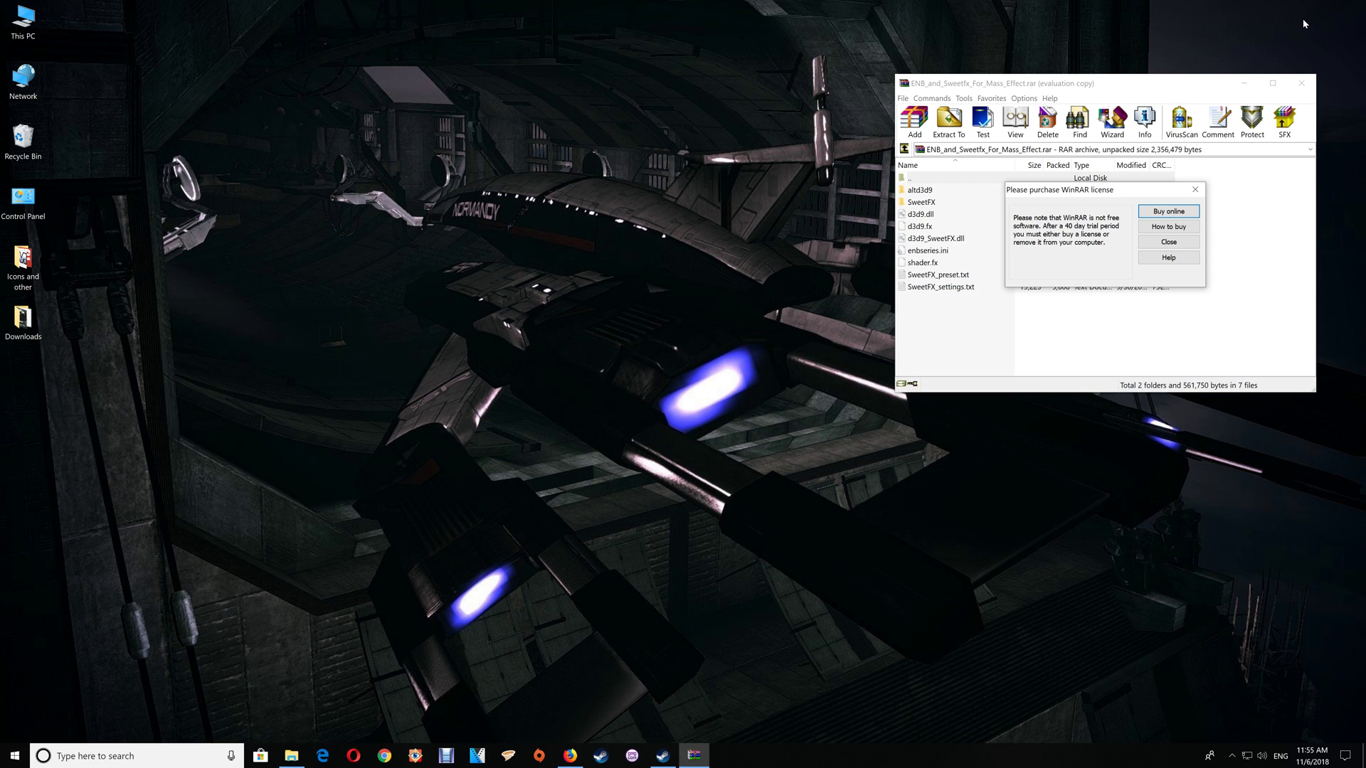
left_click(1168, 242)
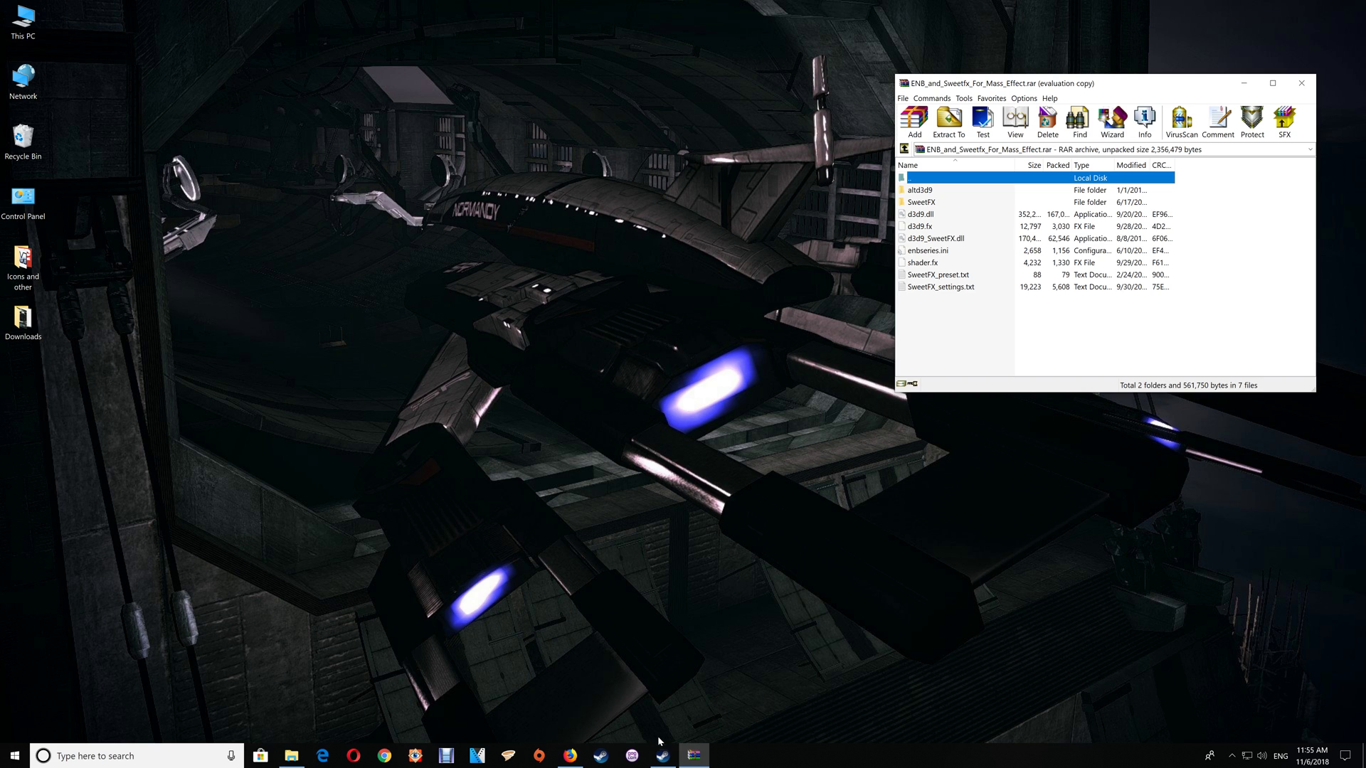
left_click(663, 695)
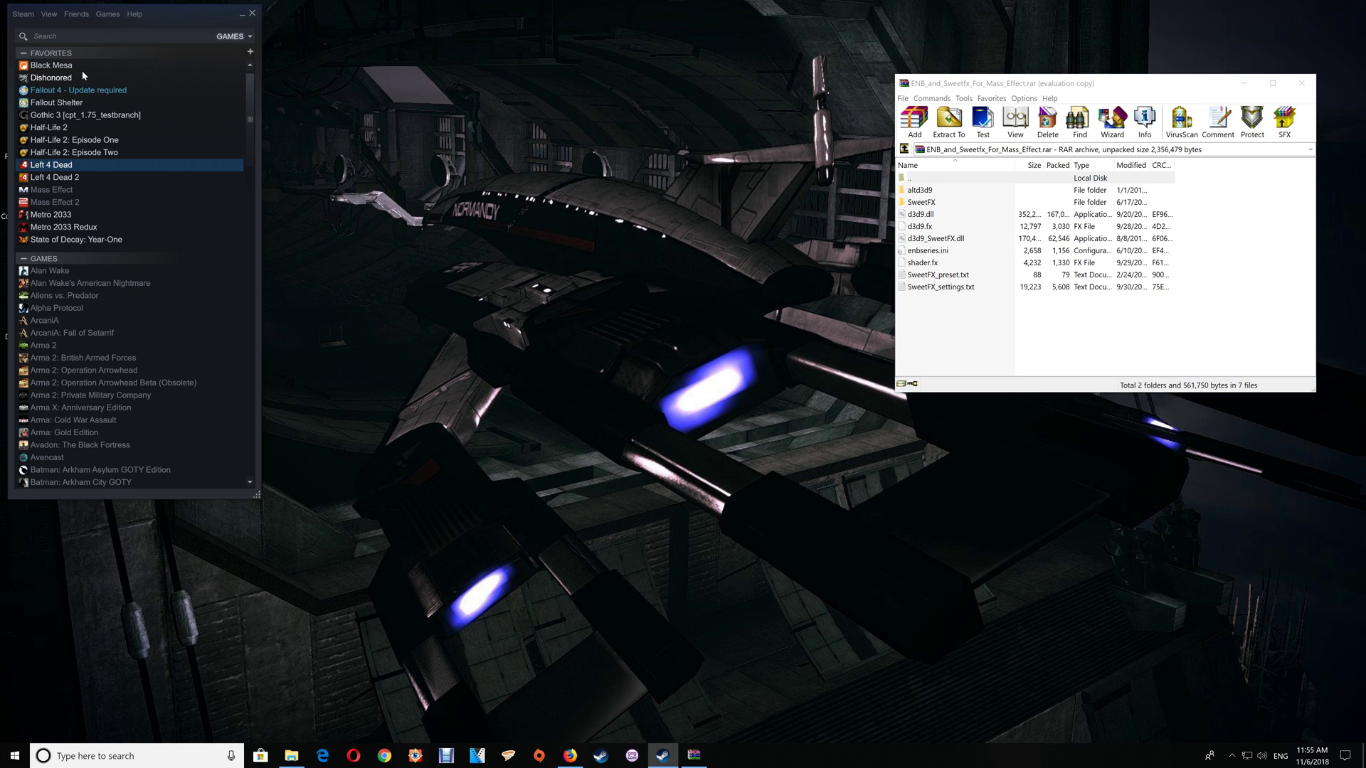
left_click(65, 190)
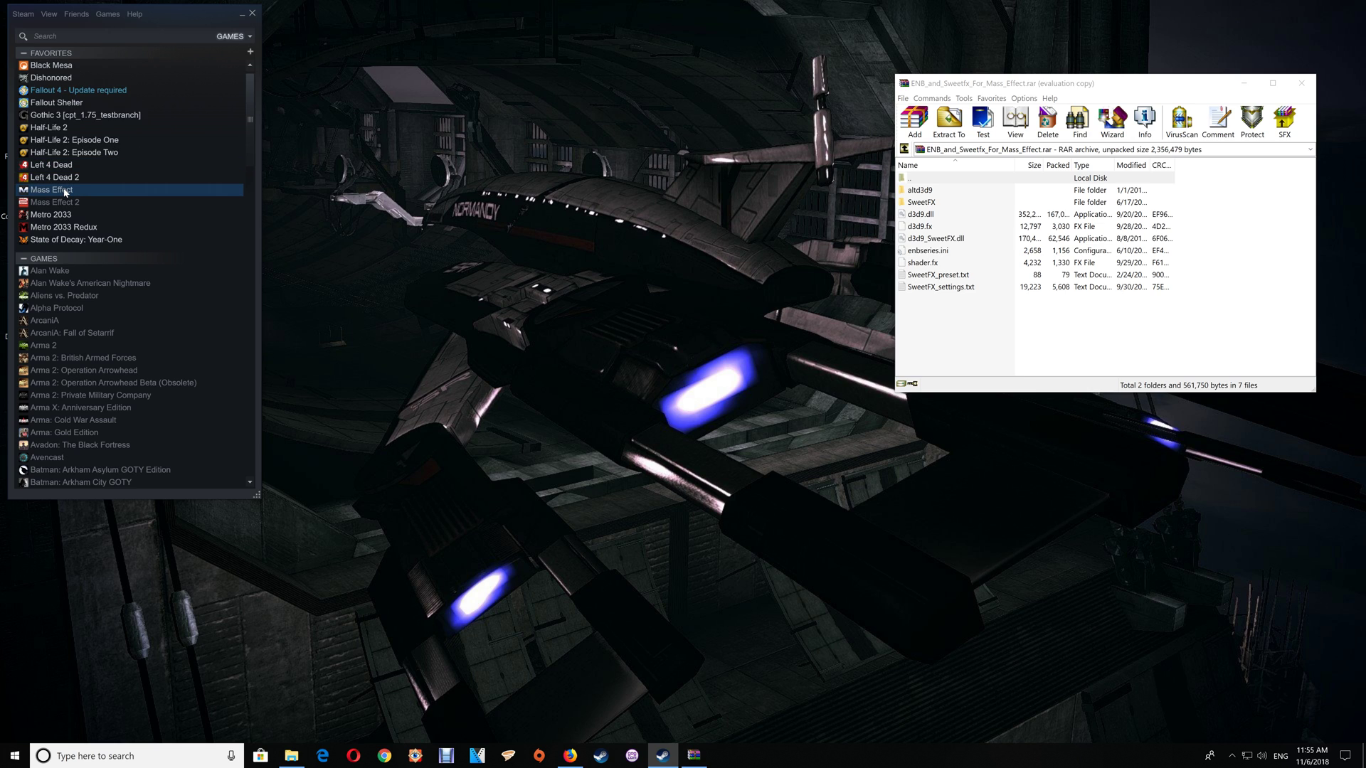
right_click(65, 192)
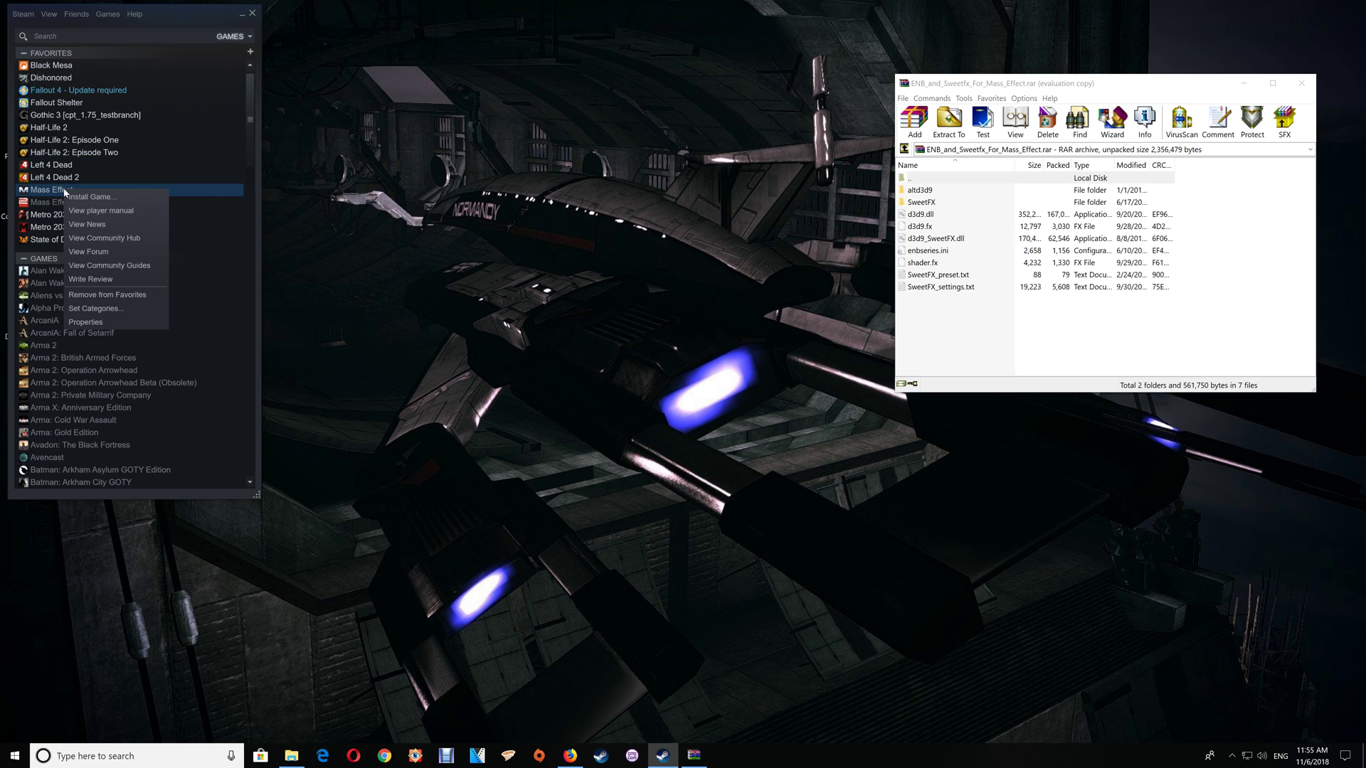
left_click(100, 323)
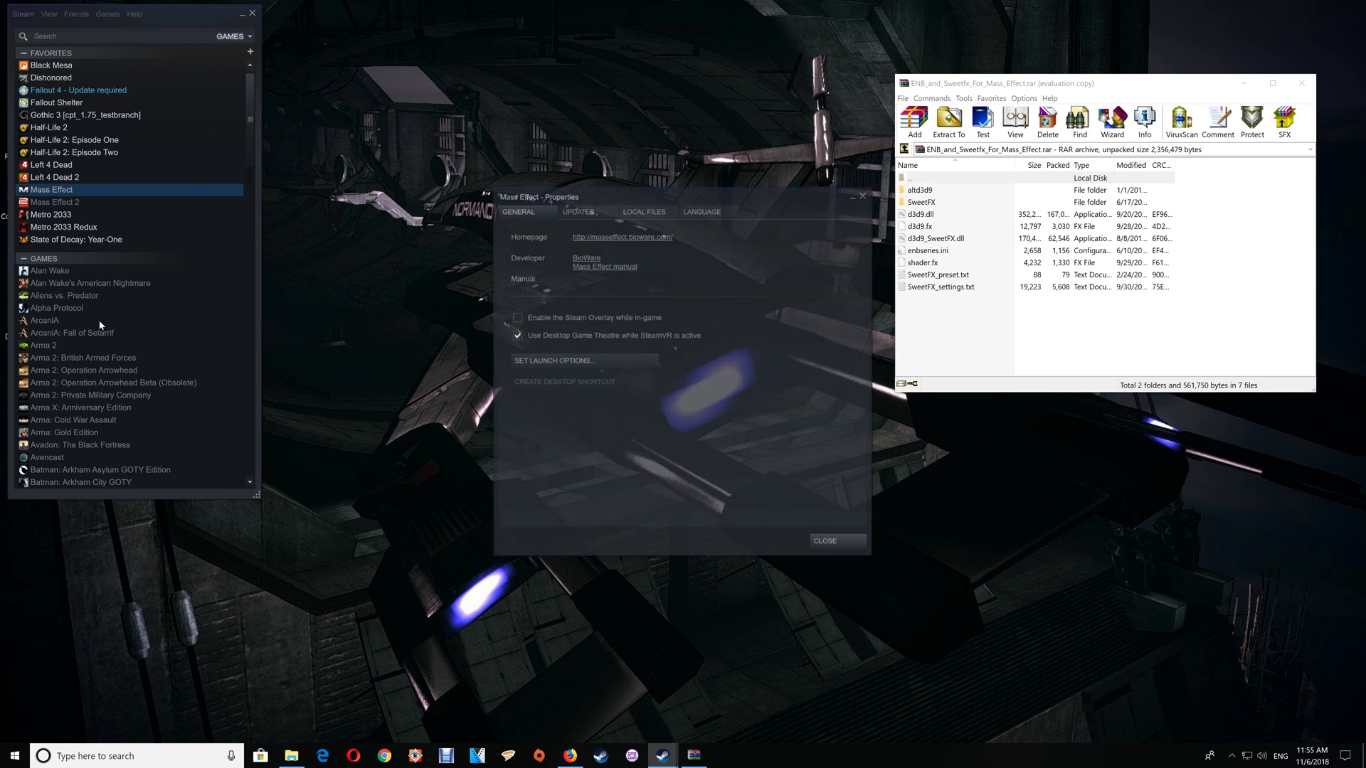
left_click(641, 211)
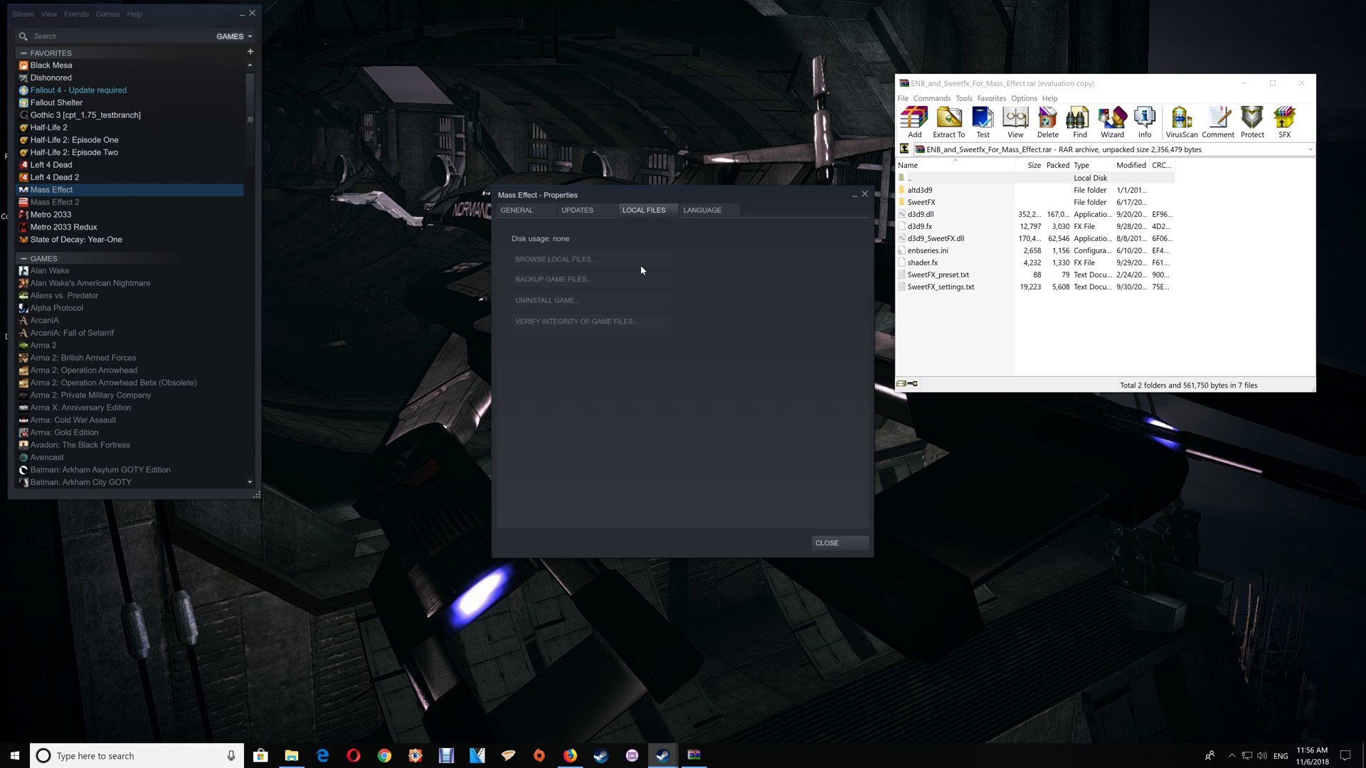
left_click(864, 194)
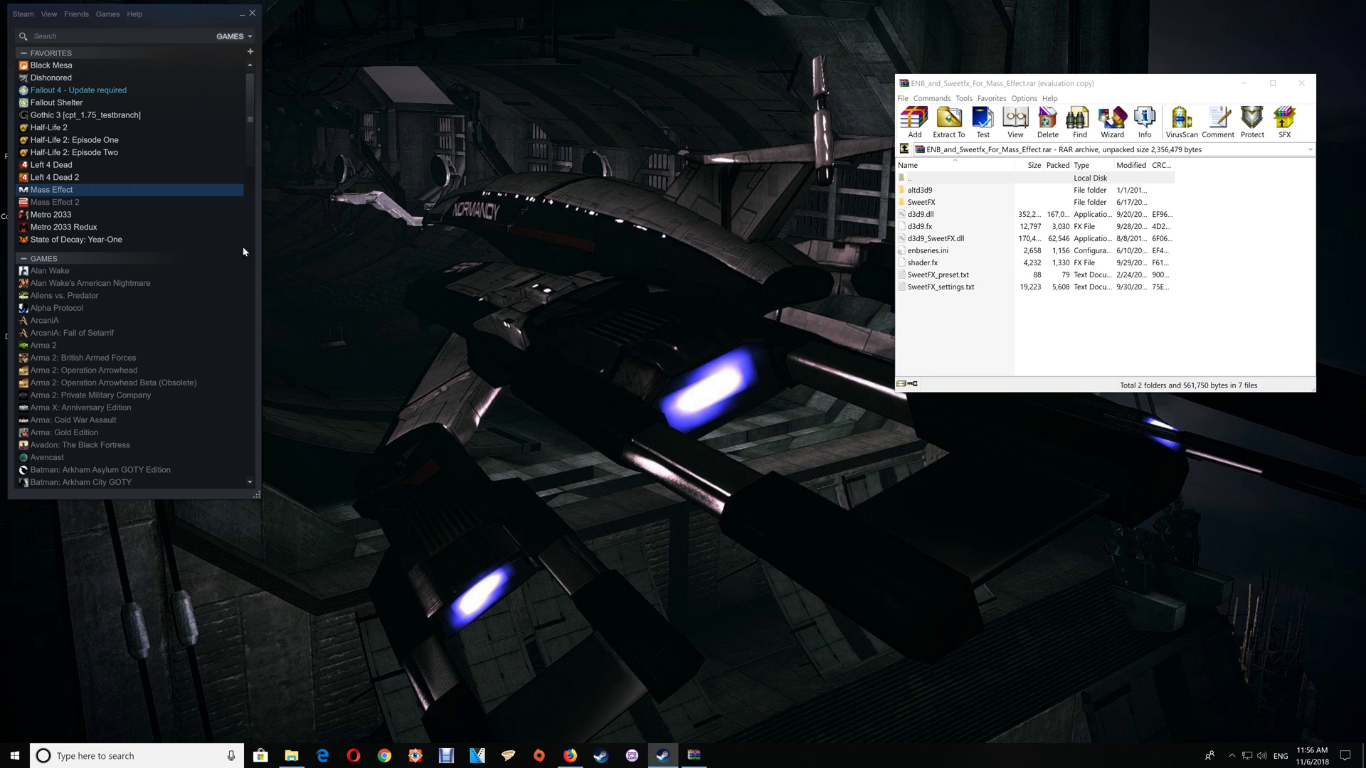
right_click(67, 221)
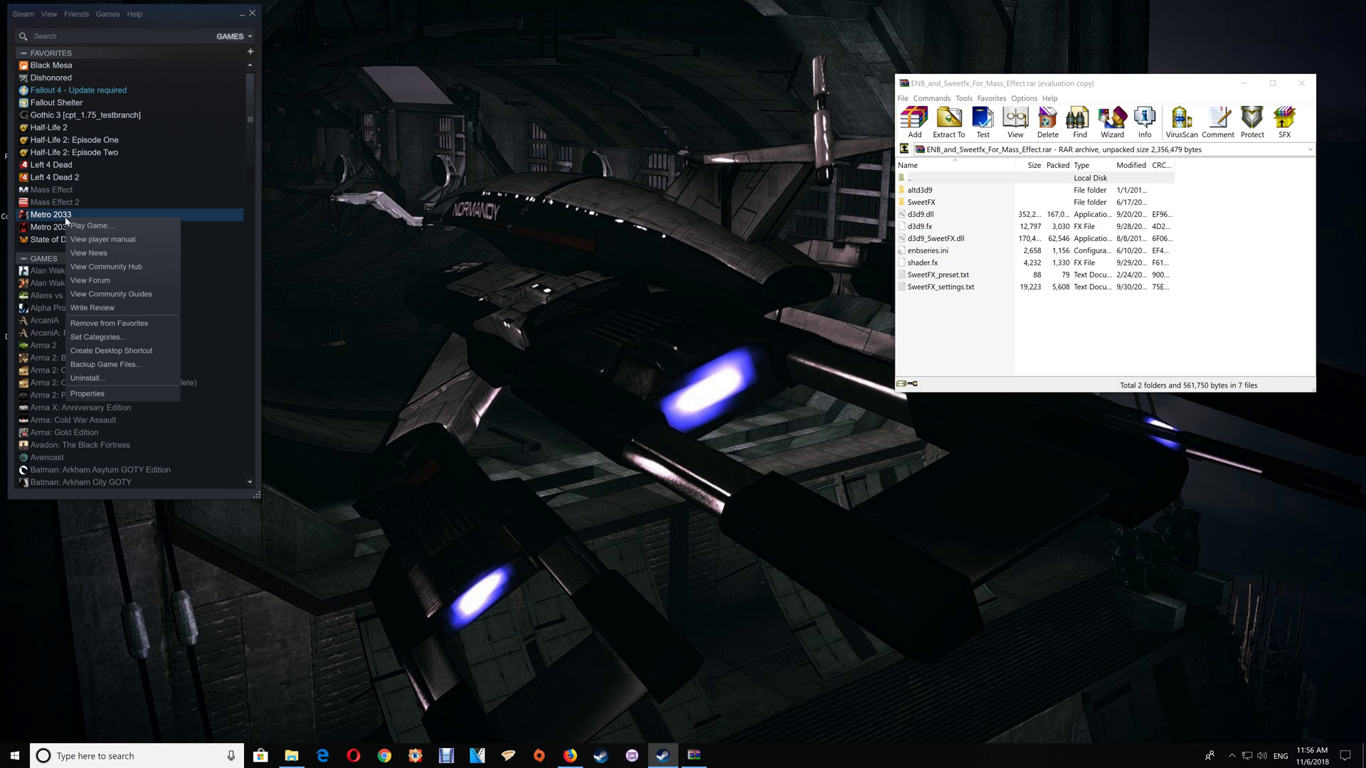
left_click(86, 394)
left_click(654, 212)
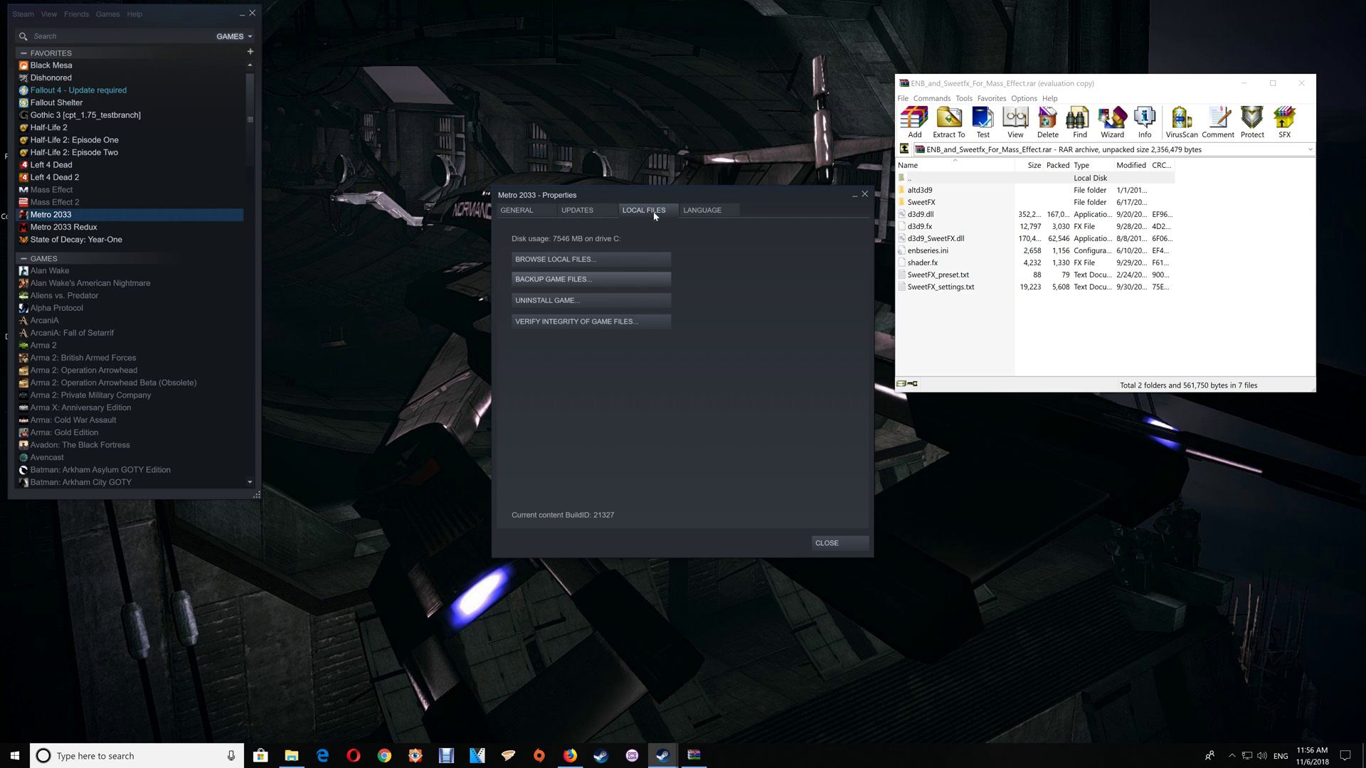
left_click(621, 260)
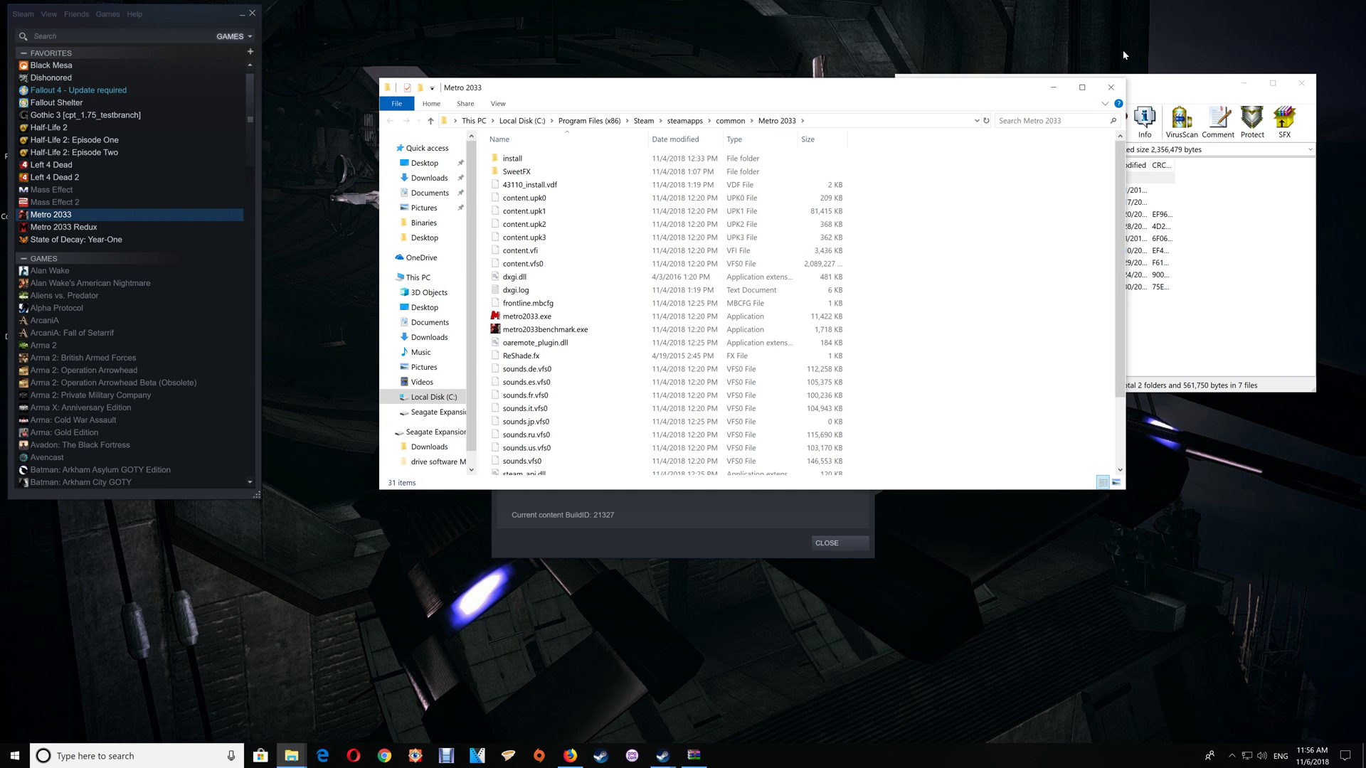
left_click(1110, 87)
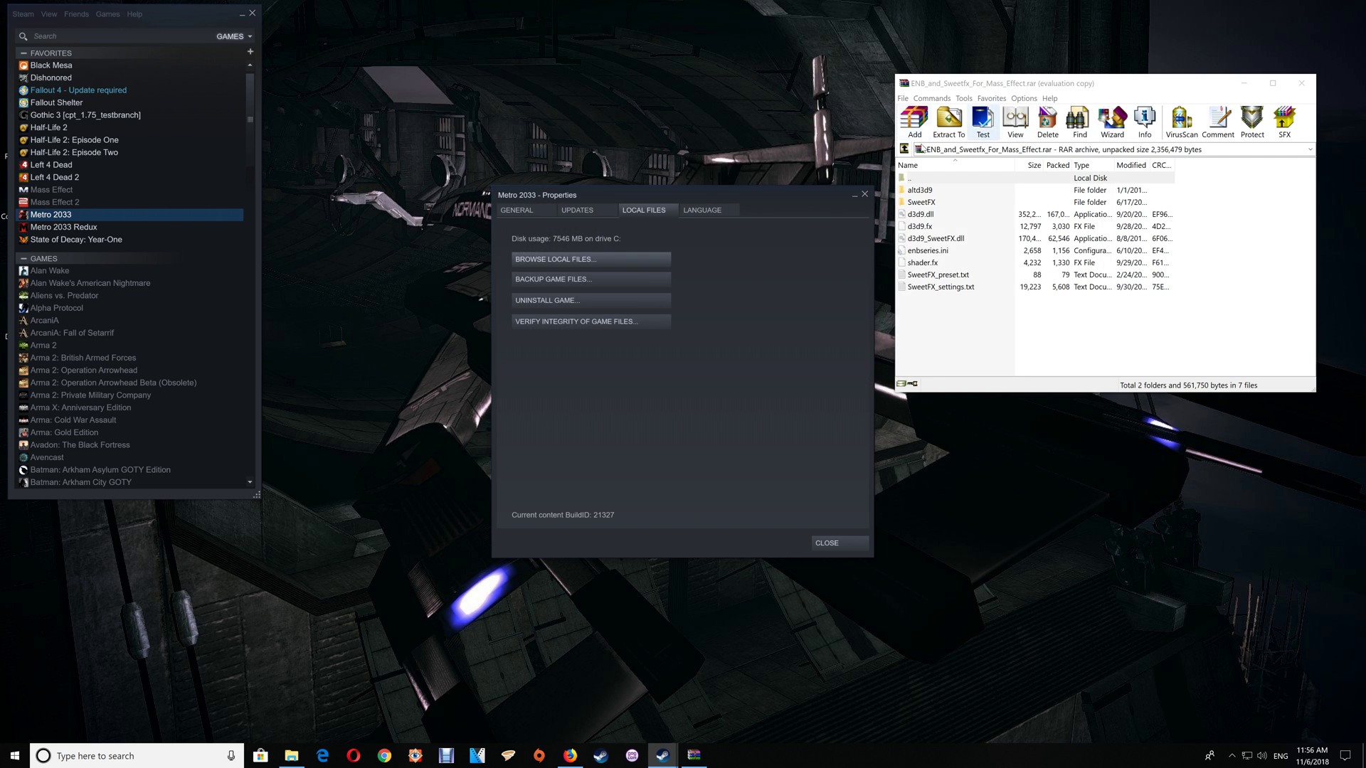
left_click(864, 195)
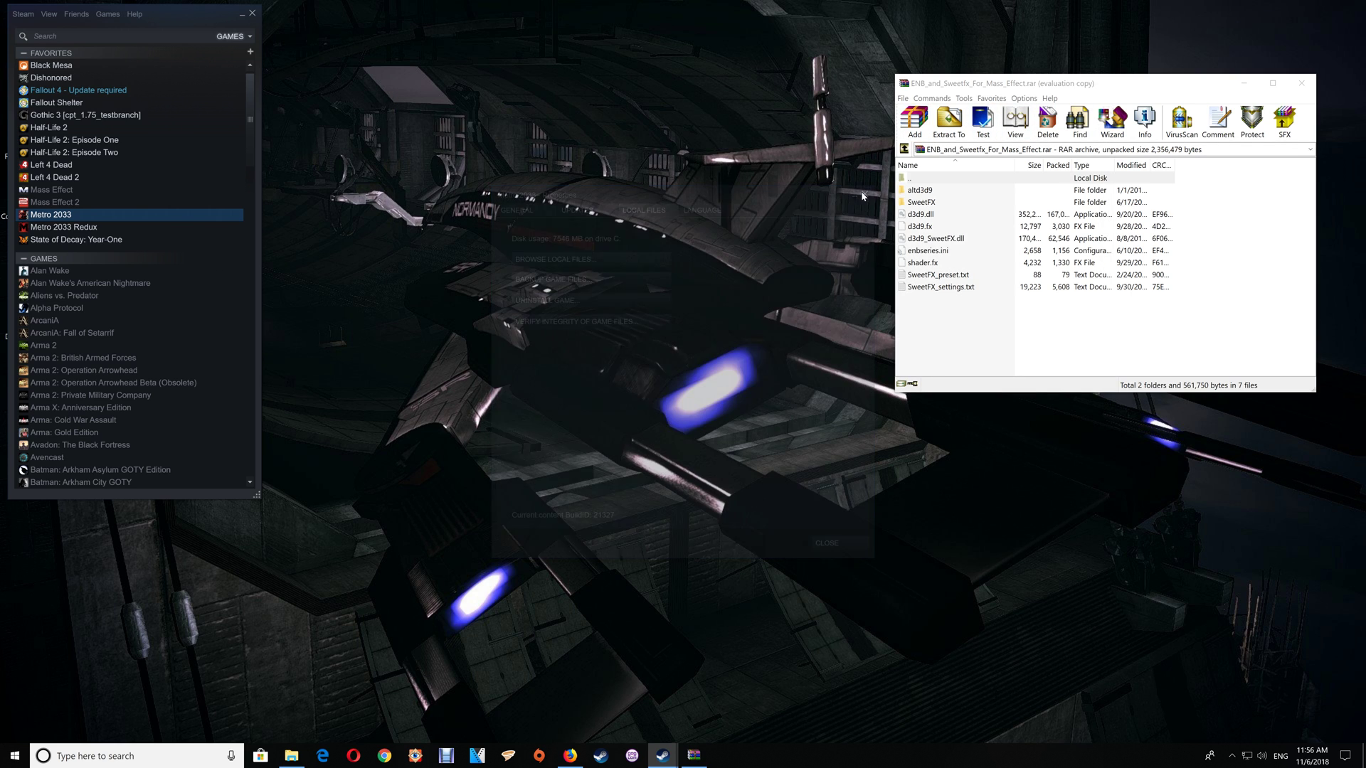
Close Steam, browse C:\Program Files (x86)\Steam\steamapps\common, then close Explorer
left_click(253, 14)
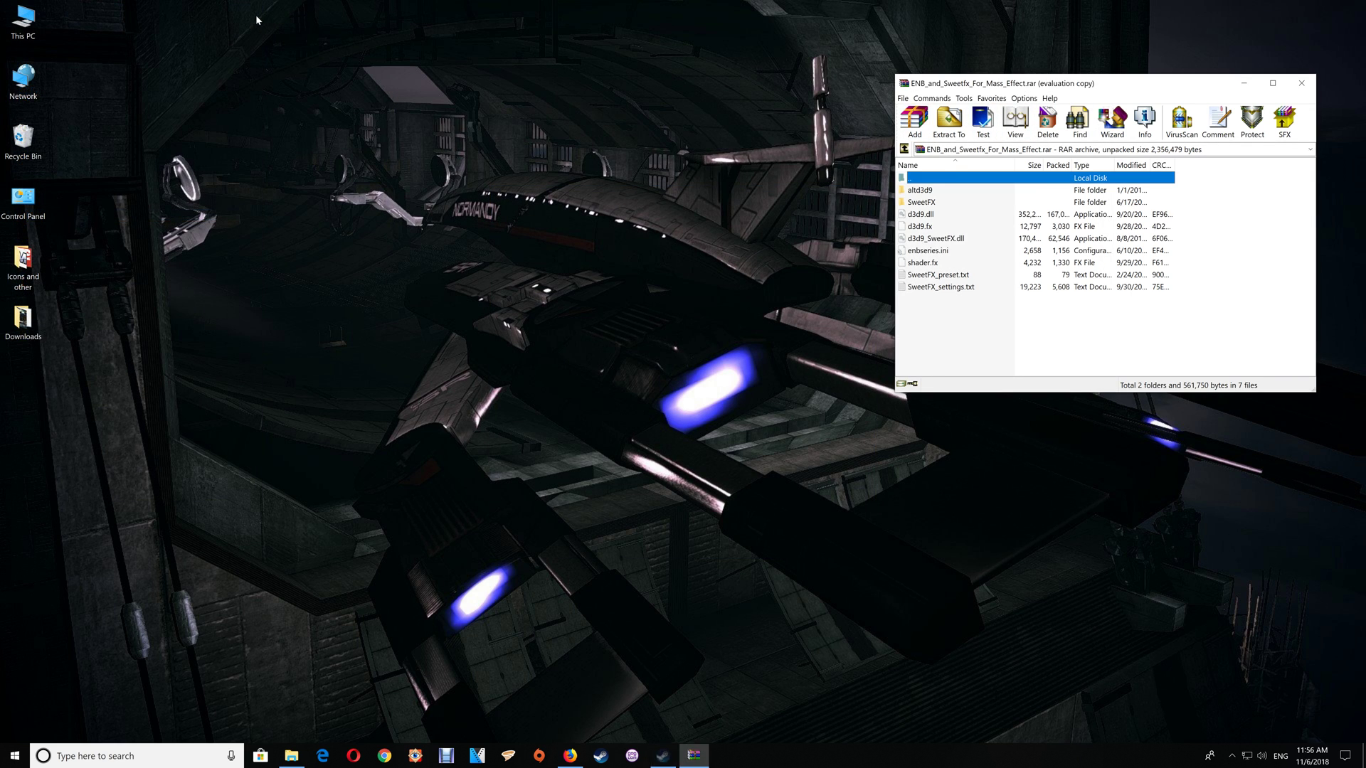
double_click(24, 23)
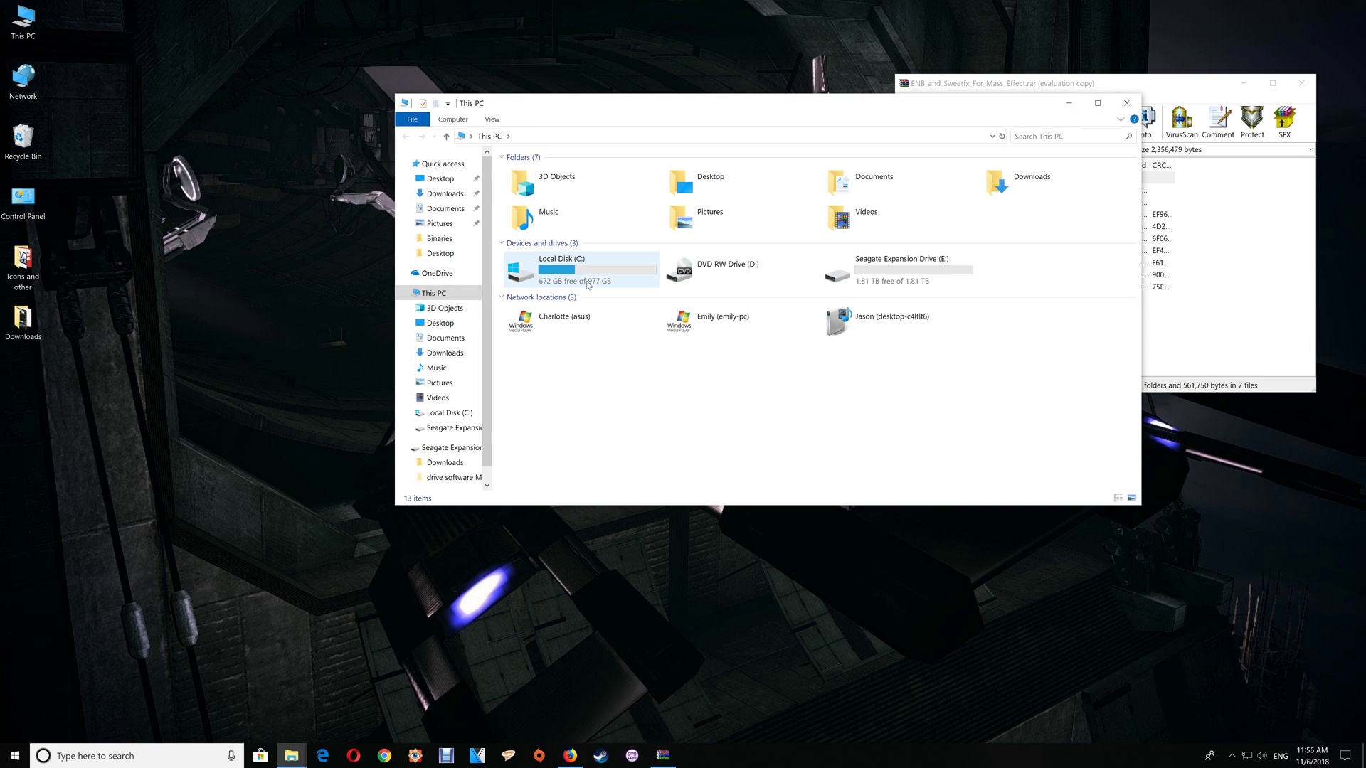
double_click(588, 285)
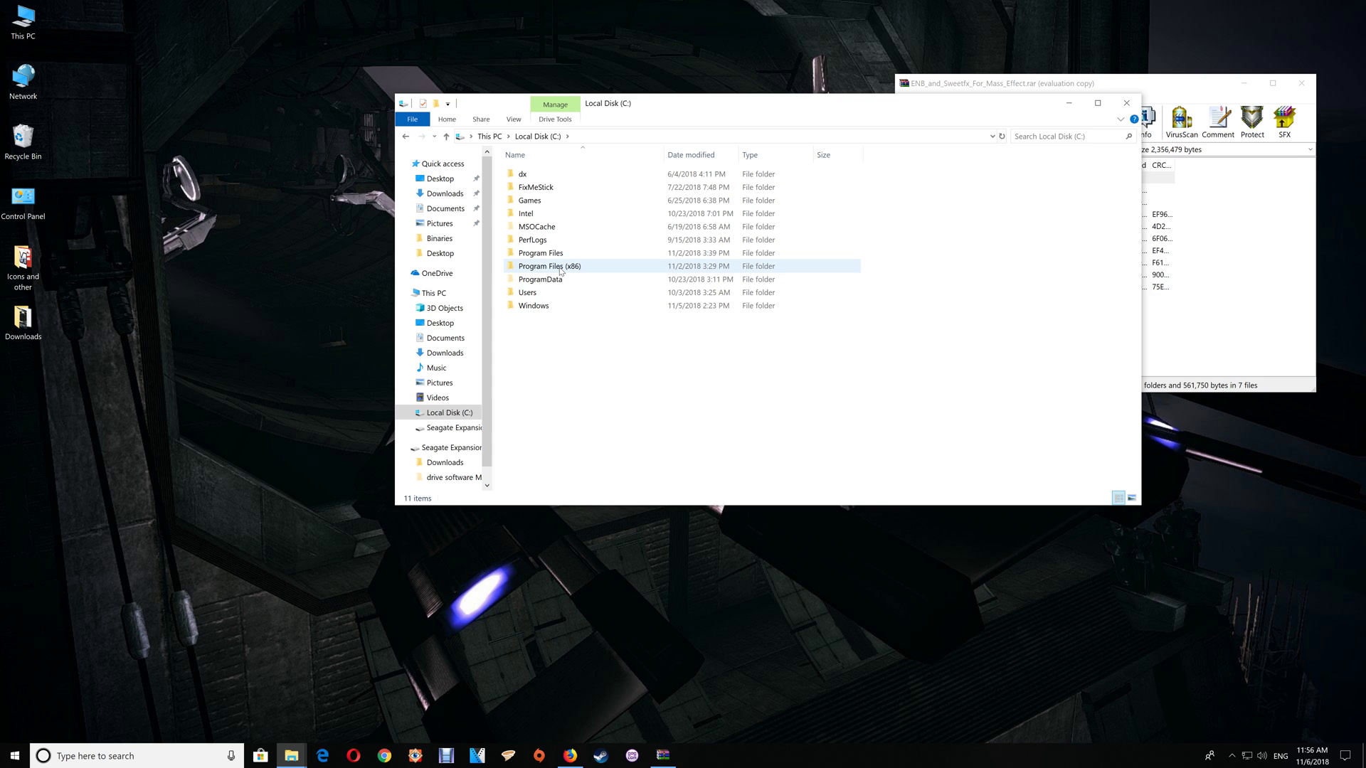
double_click(561, 268)
scroll(559, 334, "down", 4)
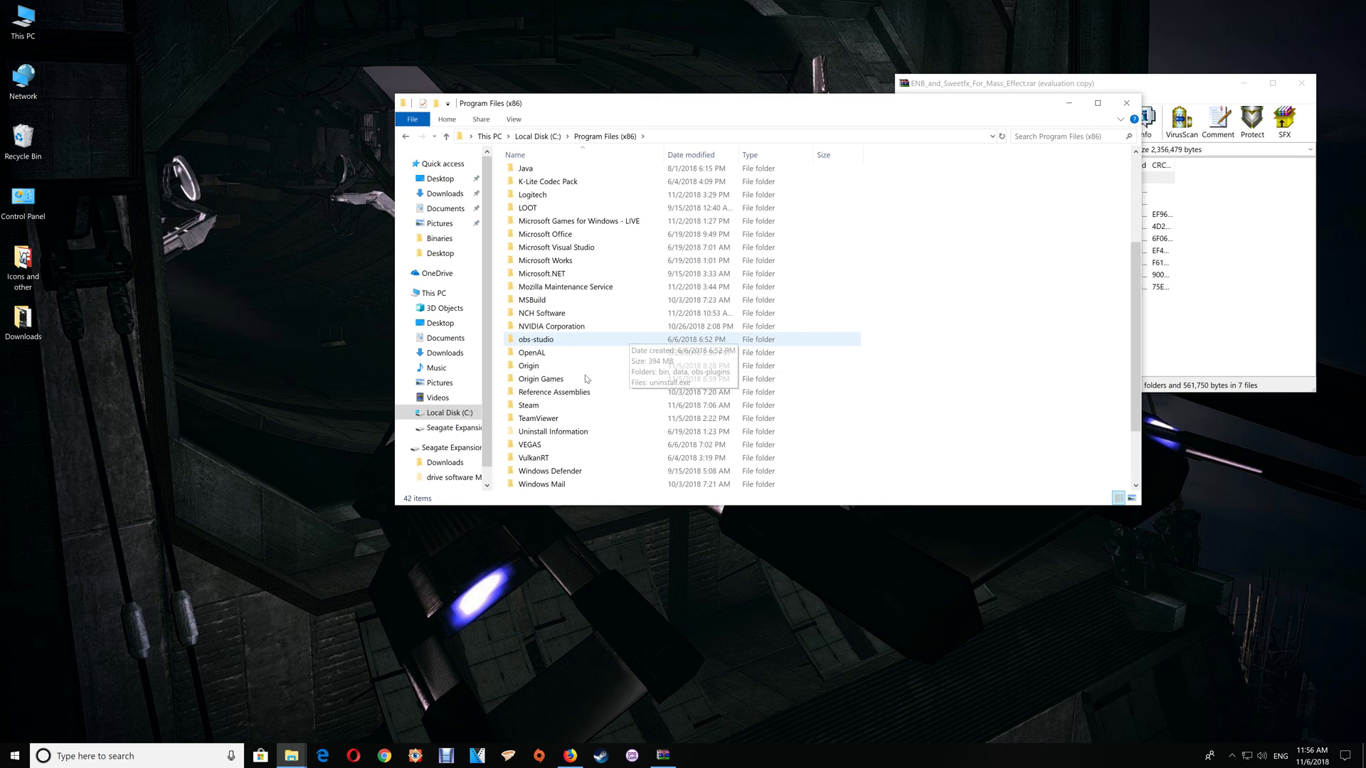
left_click(551, 407)
double_click(552, 406)
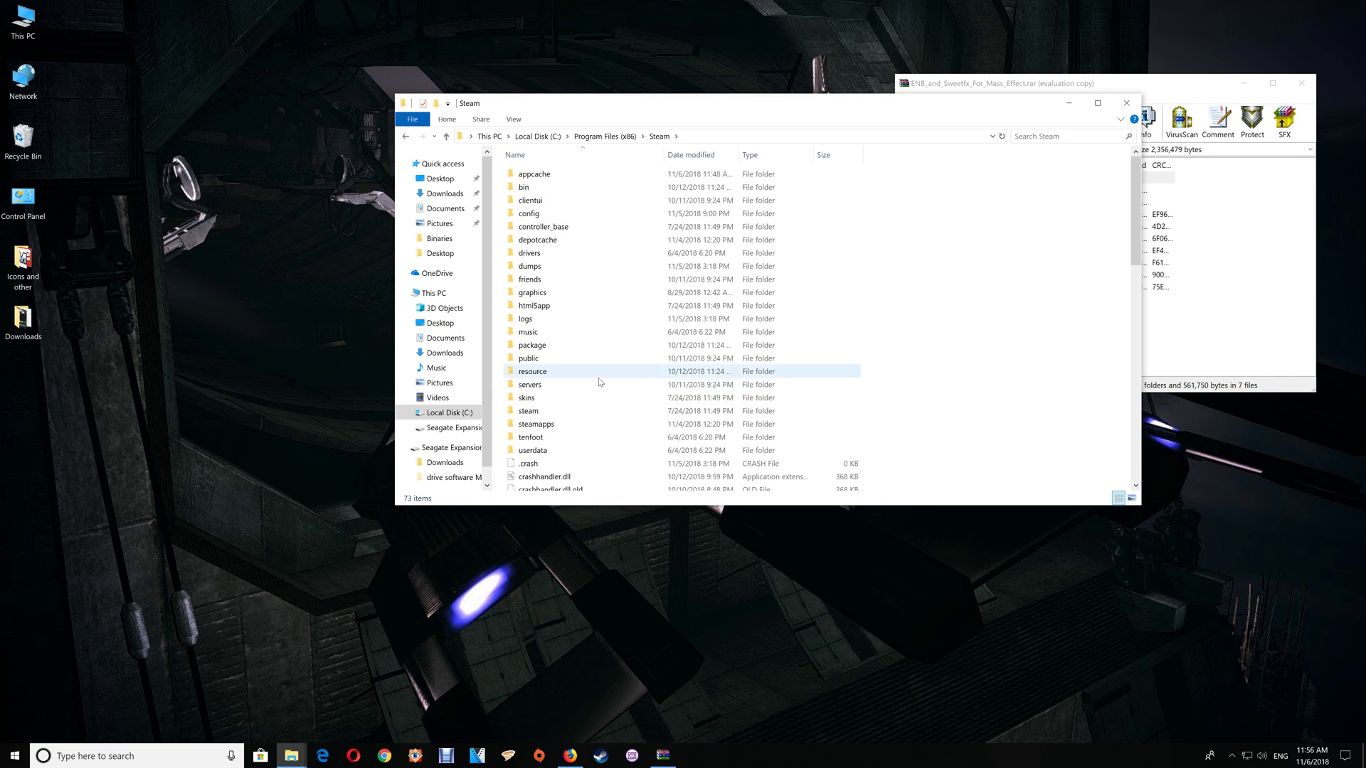
double_click(558, 425)
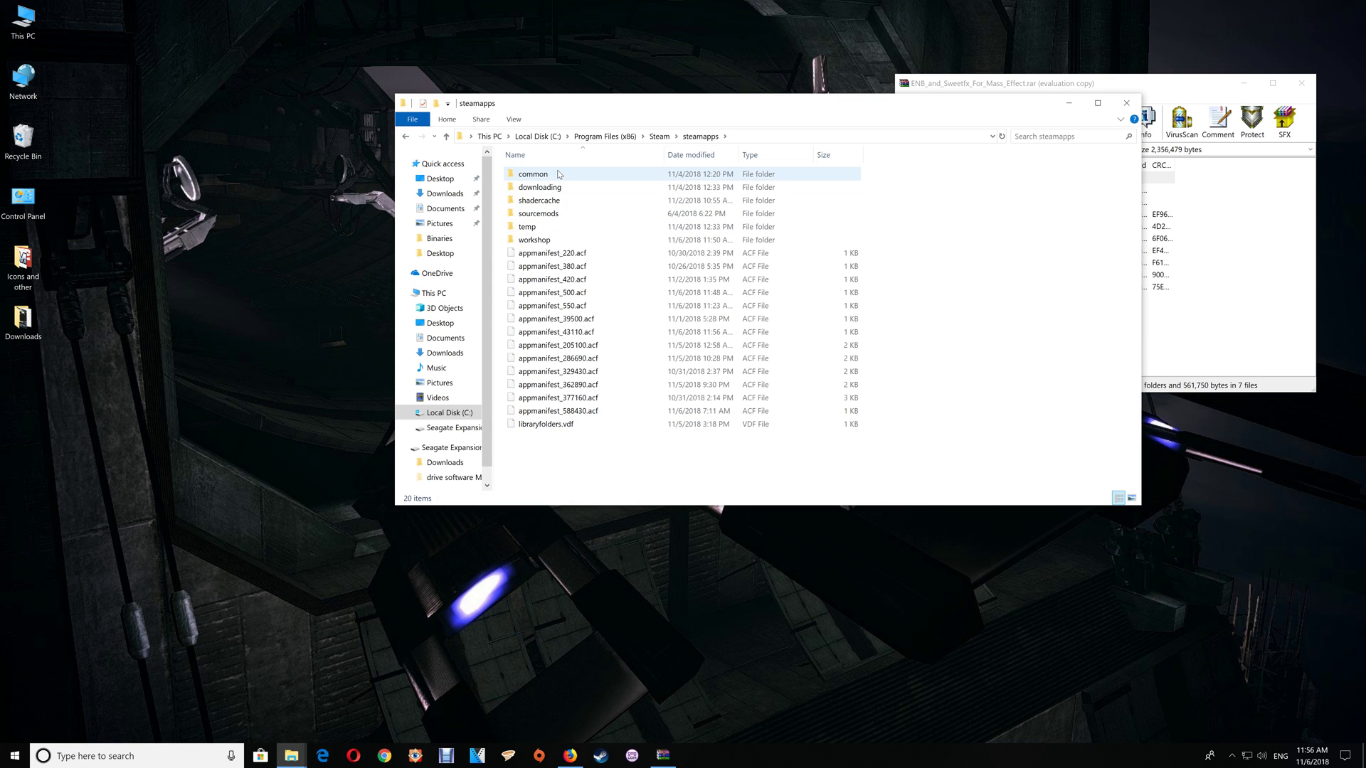
double_click(594, 175)
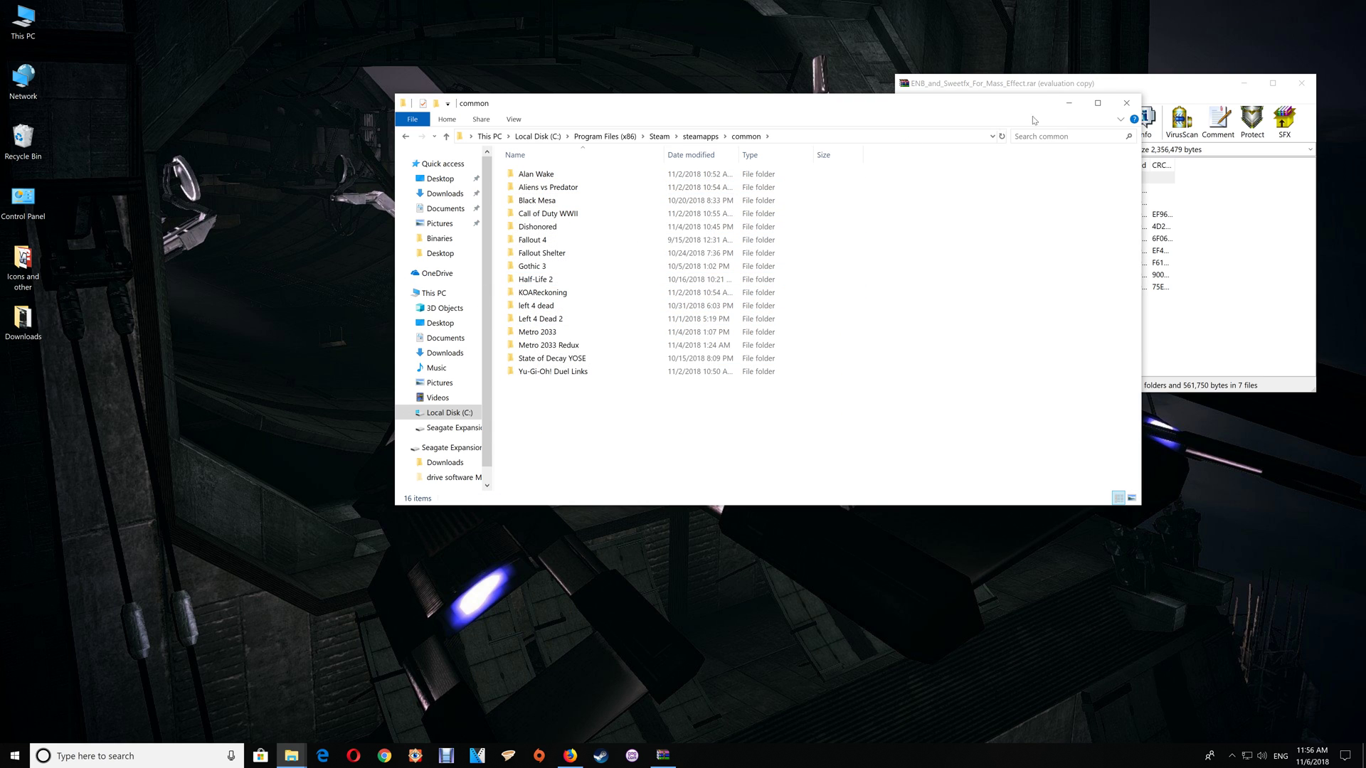
left_click(1125, 102)
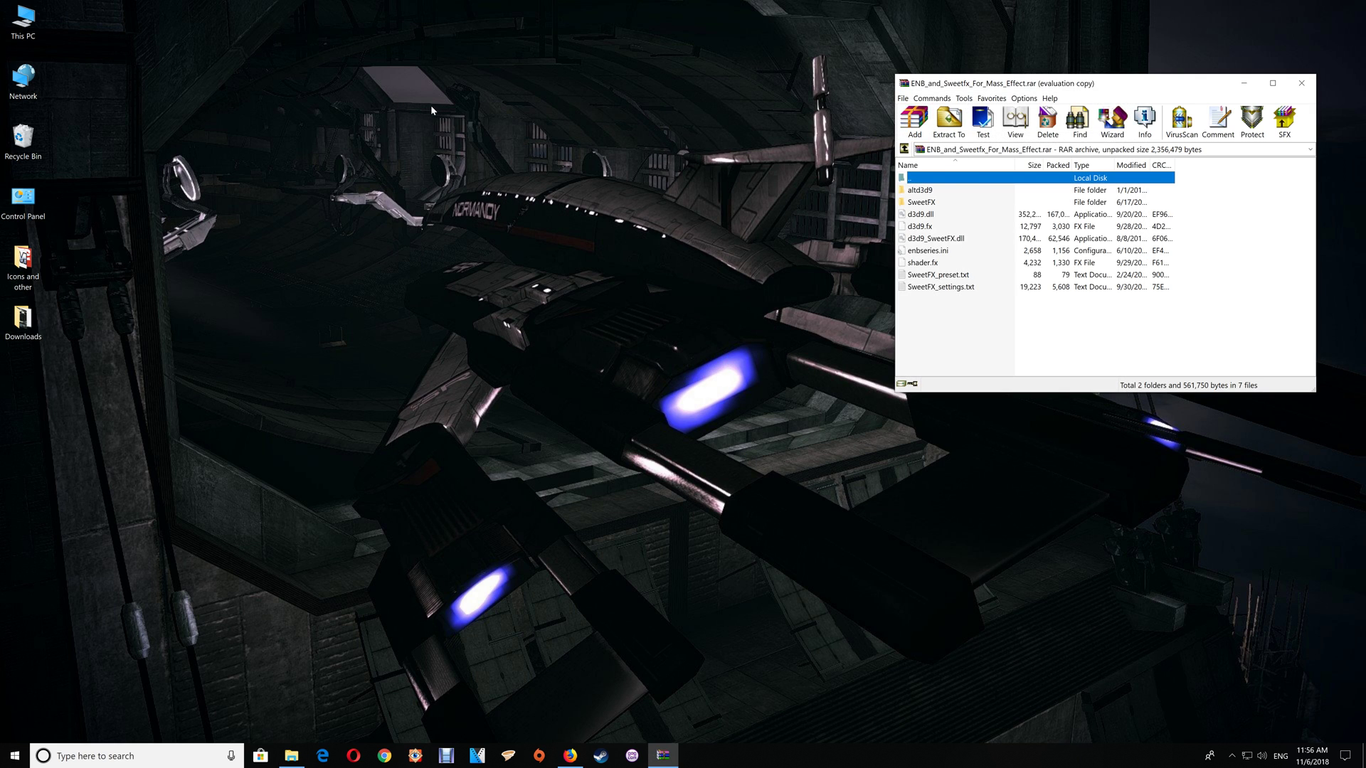
Navigate to C:\Program Files (x86)\Origin Games\Mass Effect\Binaries and place it beside WinRAR
double_click(34, 23)
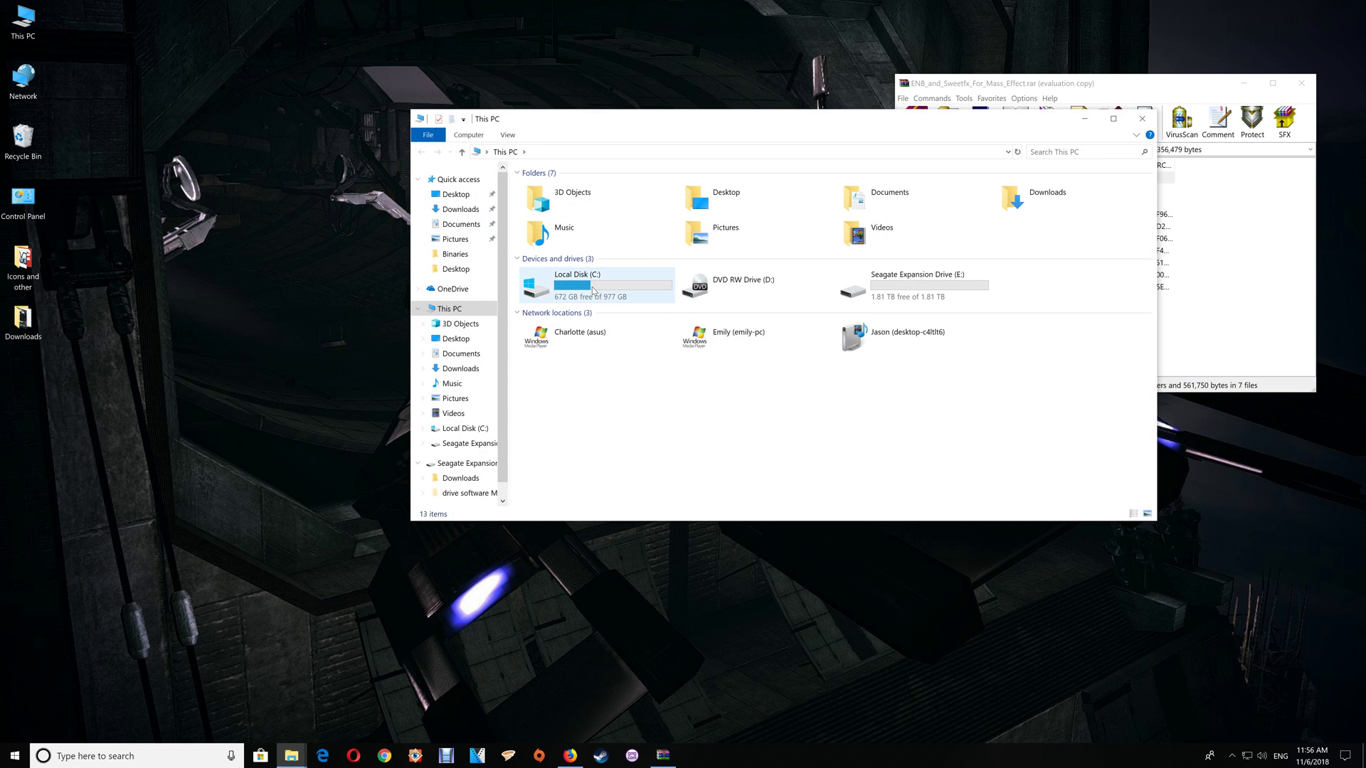
double_click(593, 290)
double_click(593, 285)
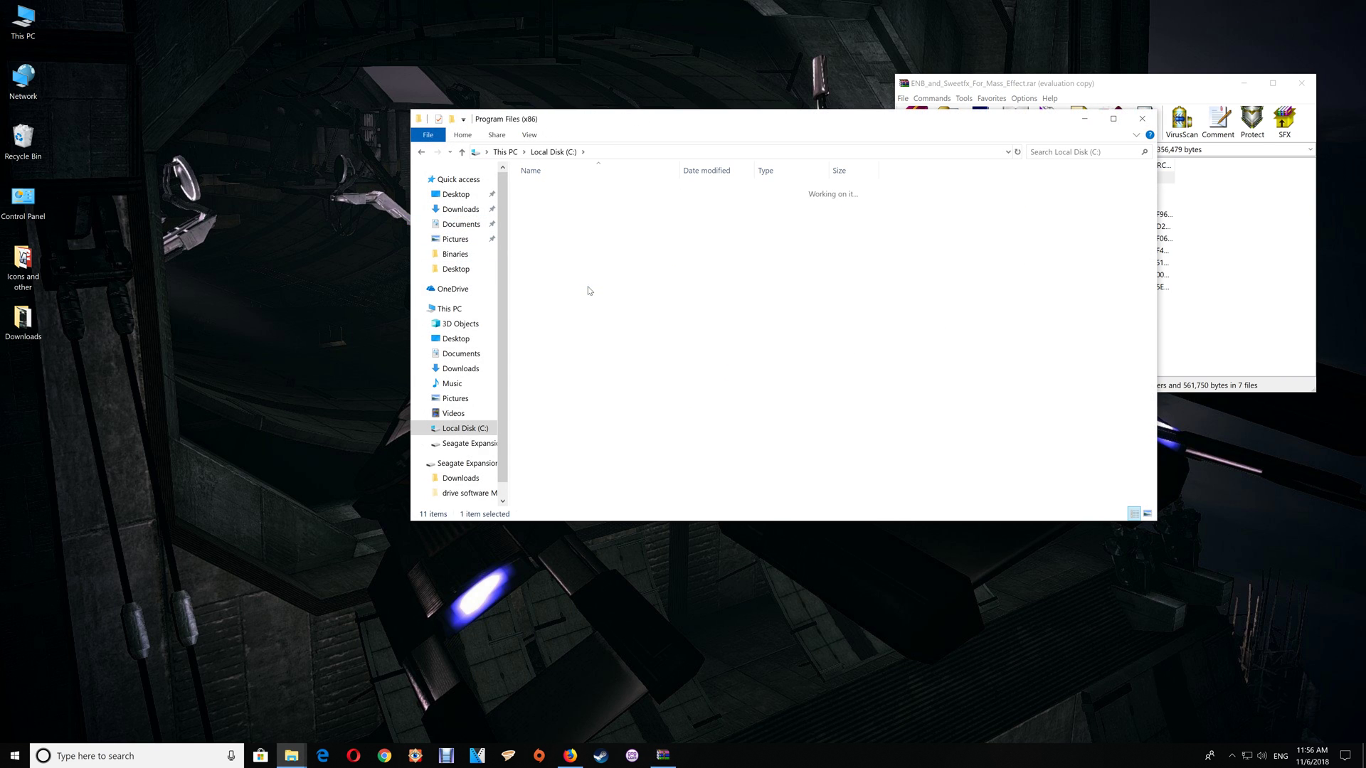
scroll(660, 419, "down", 4)
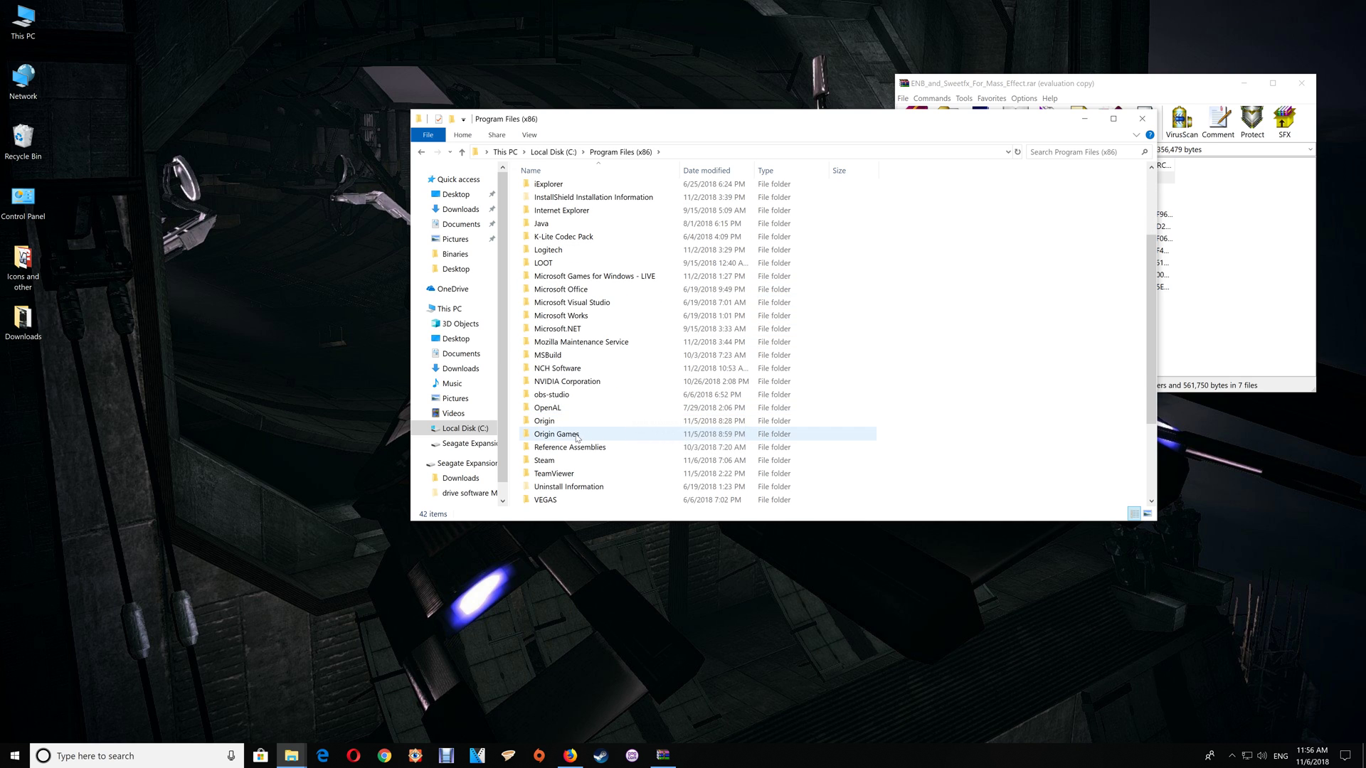
double_click(576, 438)
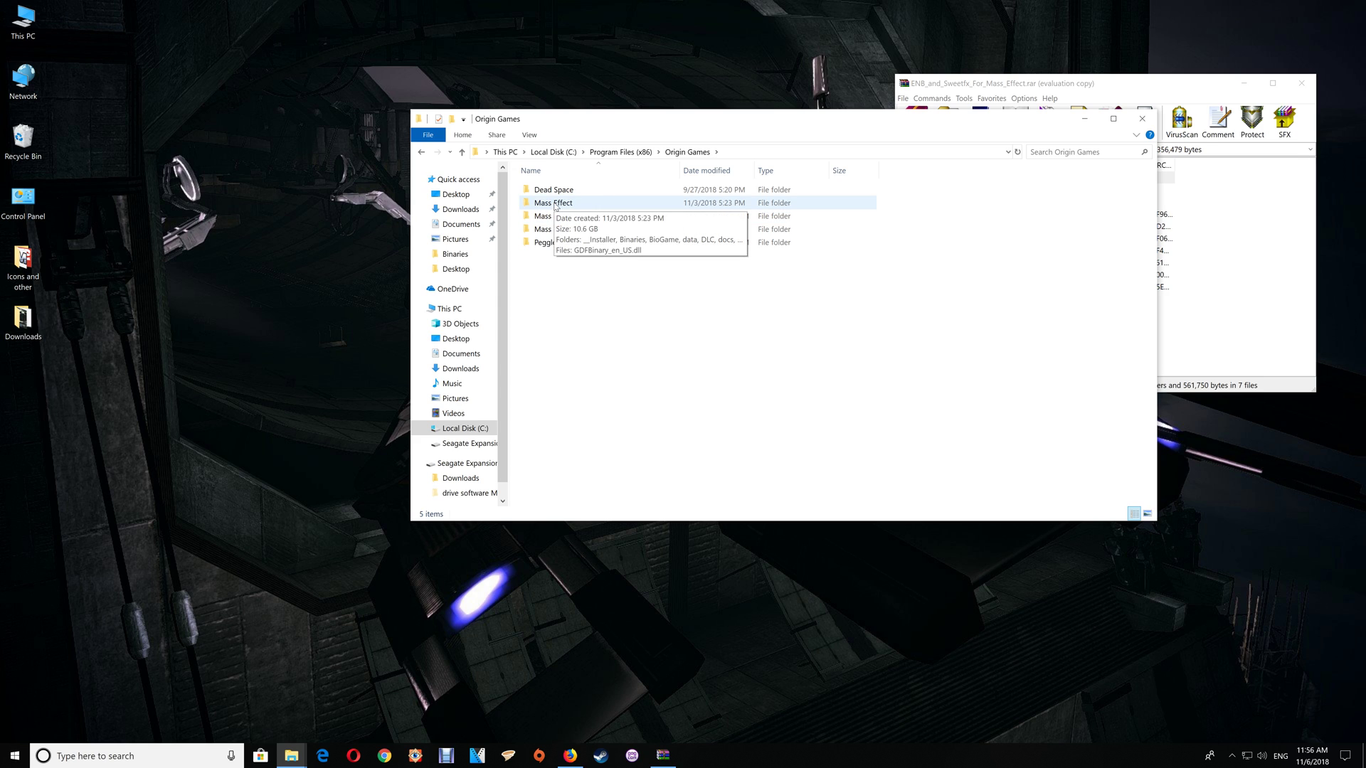
double_click(556, 204)
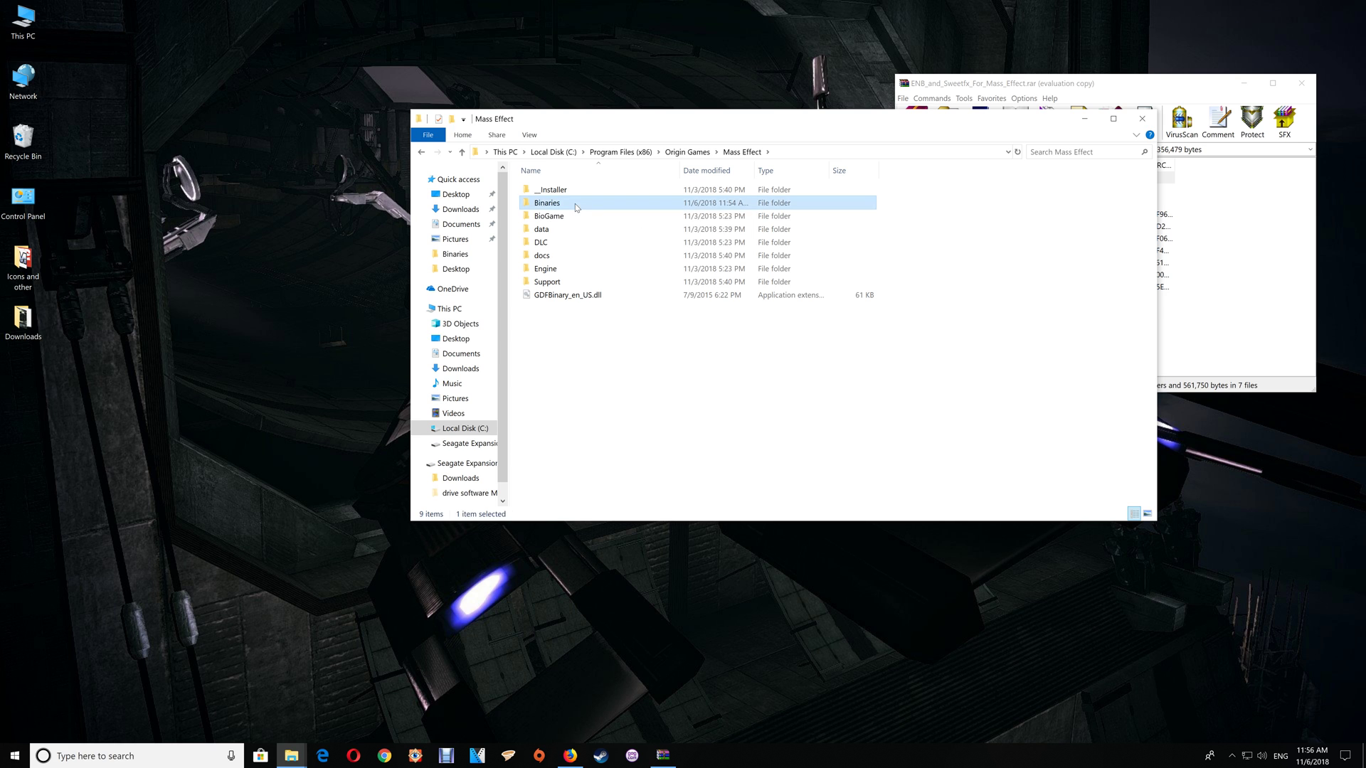
double_click(577, 205)
left_click_drag(764, 122, 472, 22)
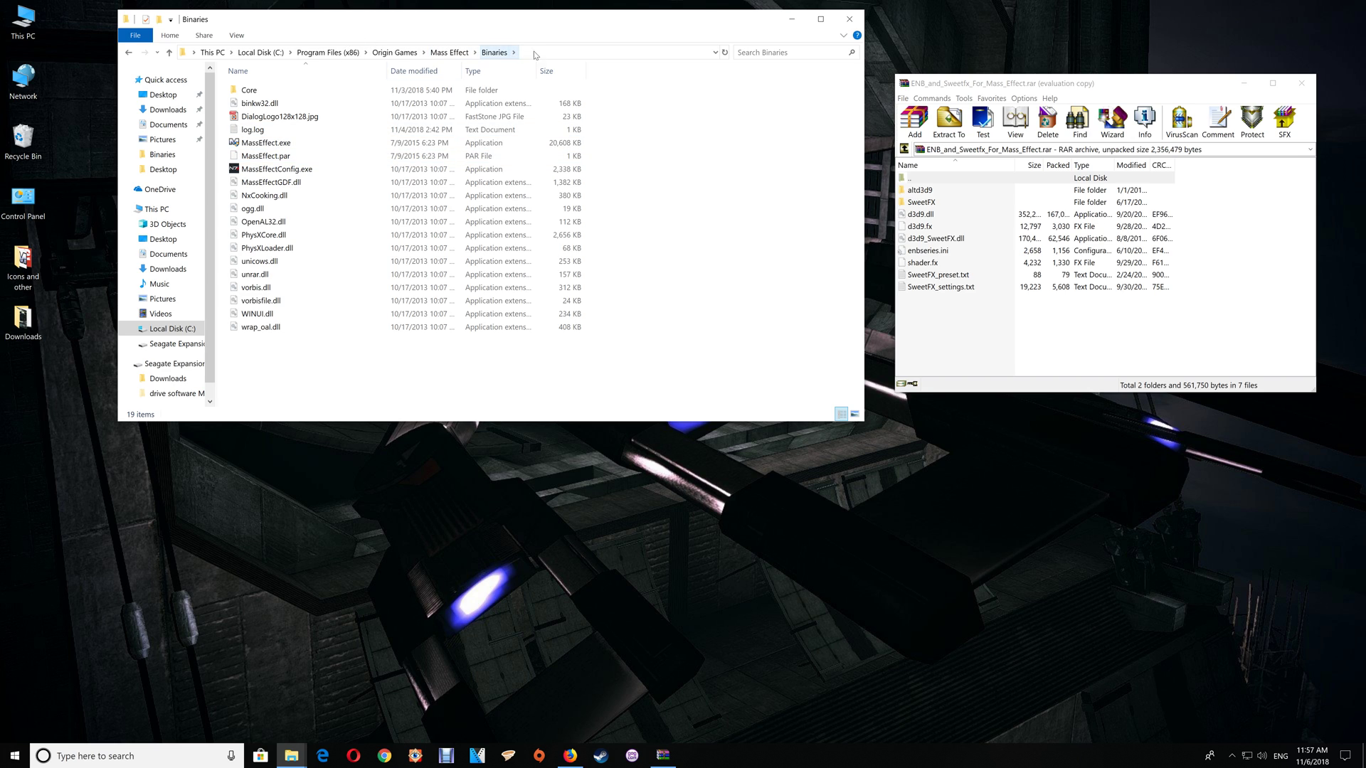
Drag all nine ENB and SweetFX archive entries into Binaries, then close WinRAR
left_click_drag(941, 307, 744, 187)
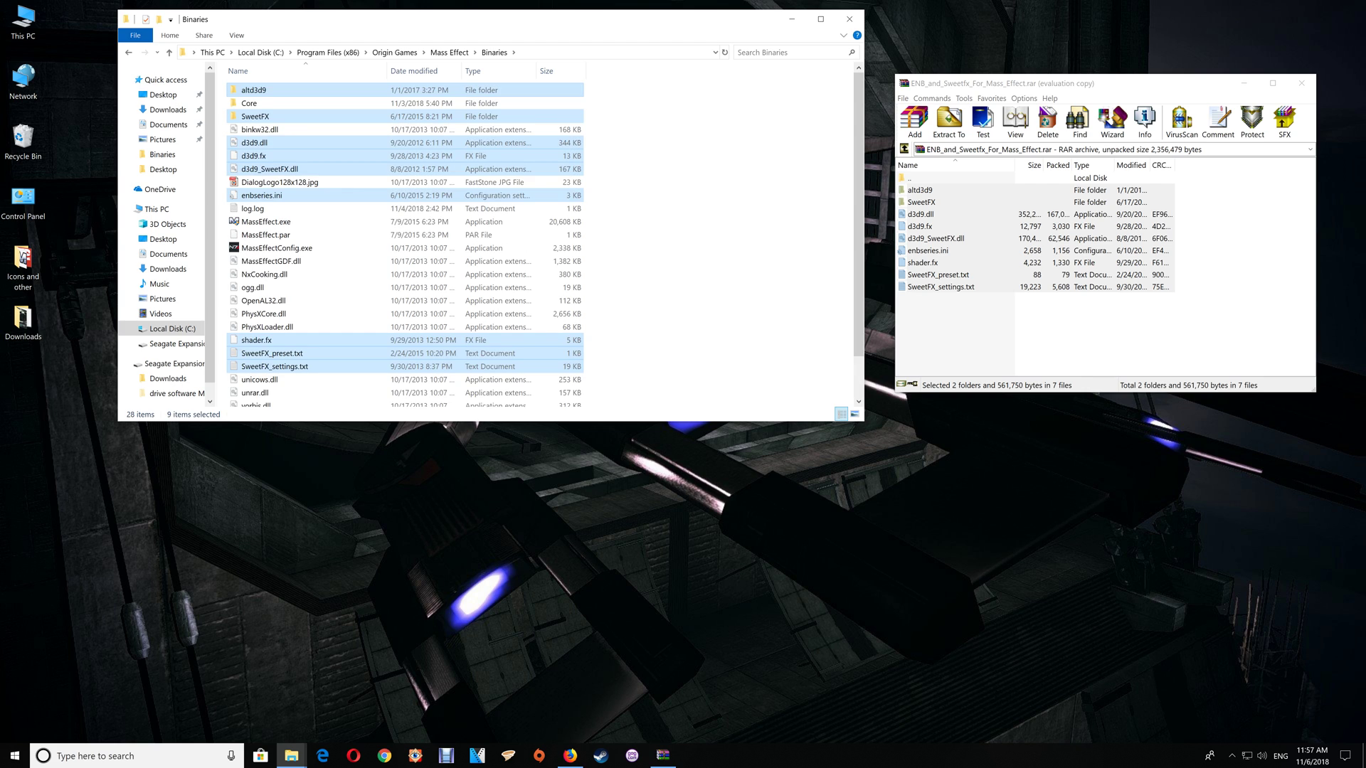
left_click(1300, 88)
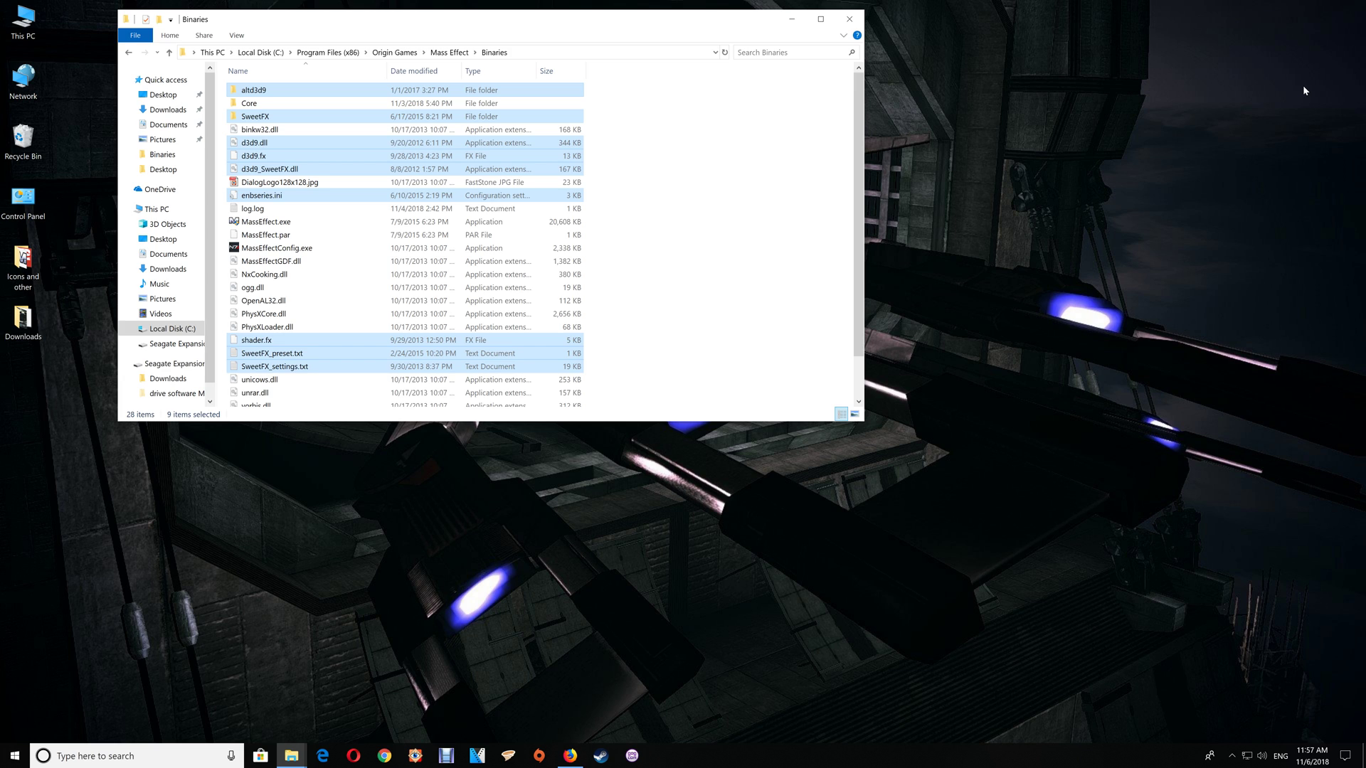
left_click(671, 283)
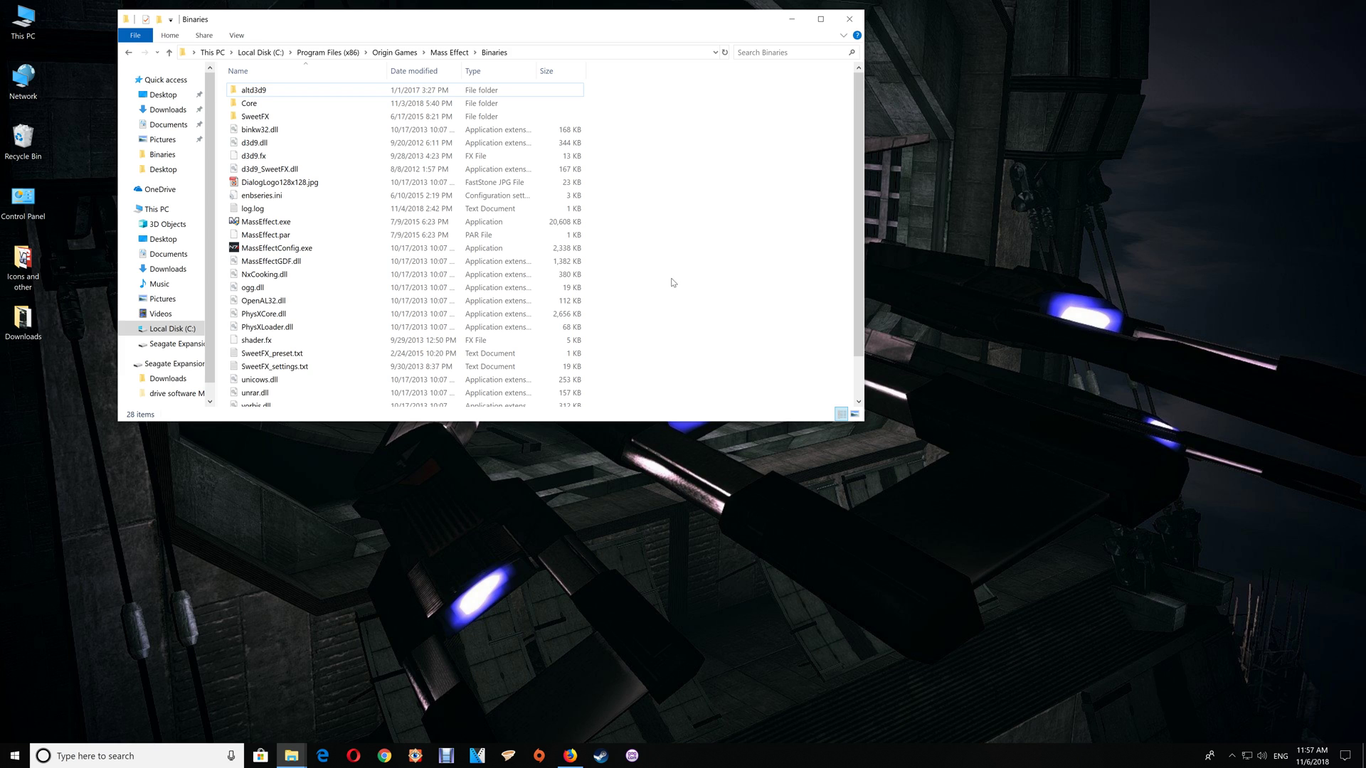
mouse_move(315, 87)
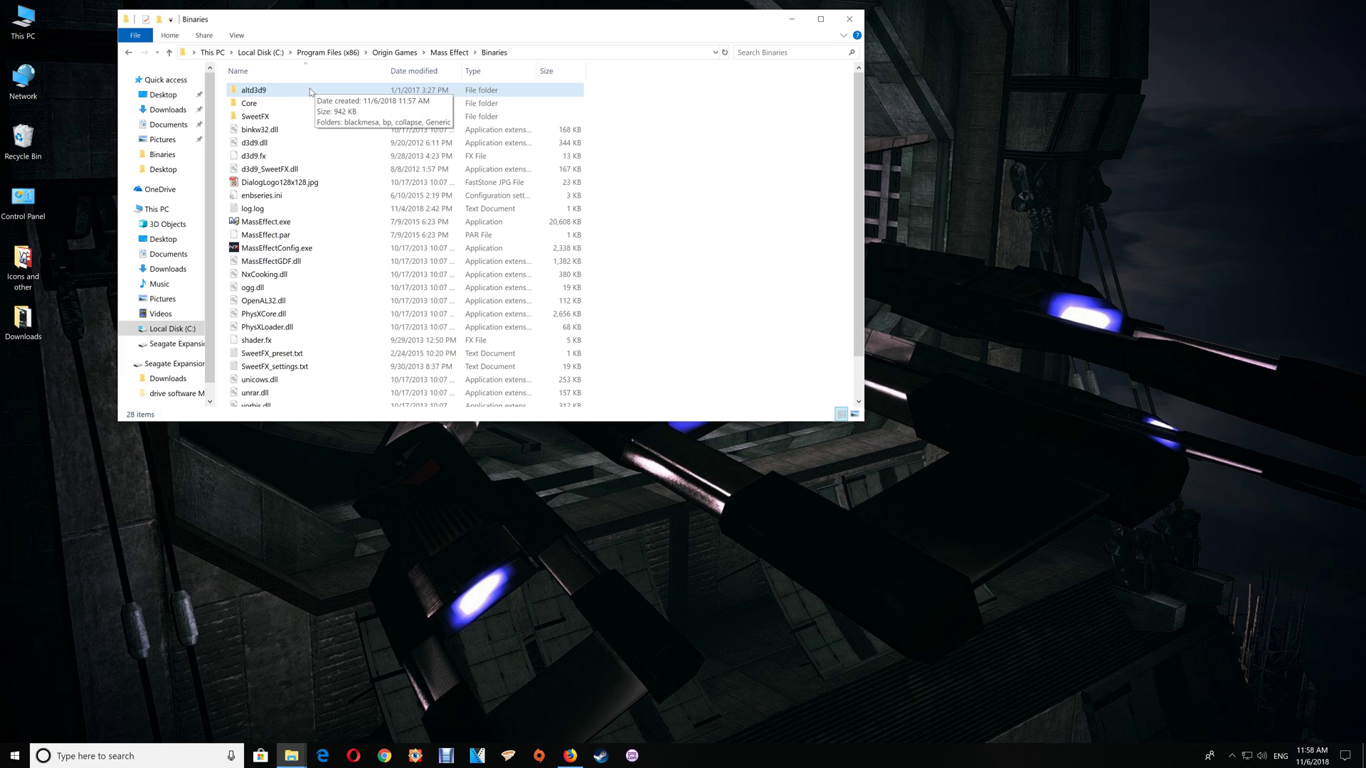
Copy d3d9.dll from altd3d9\blackmesa, peek into the bp folder, and return to Binaries
double_click(269, 97)
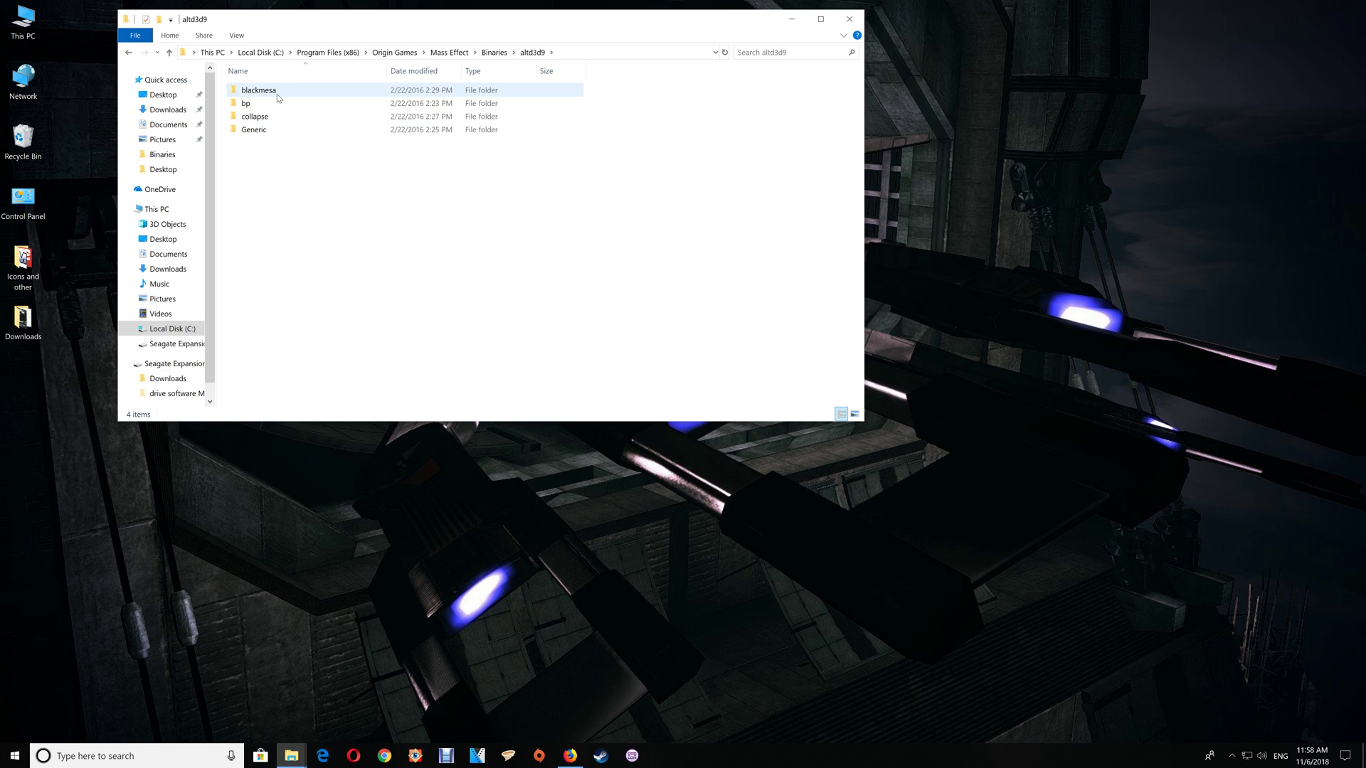
double_click(276, 96)
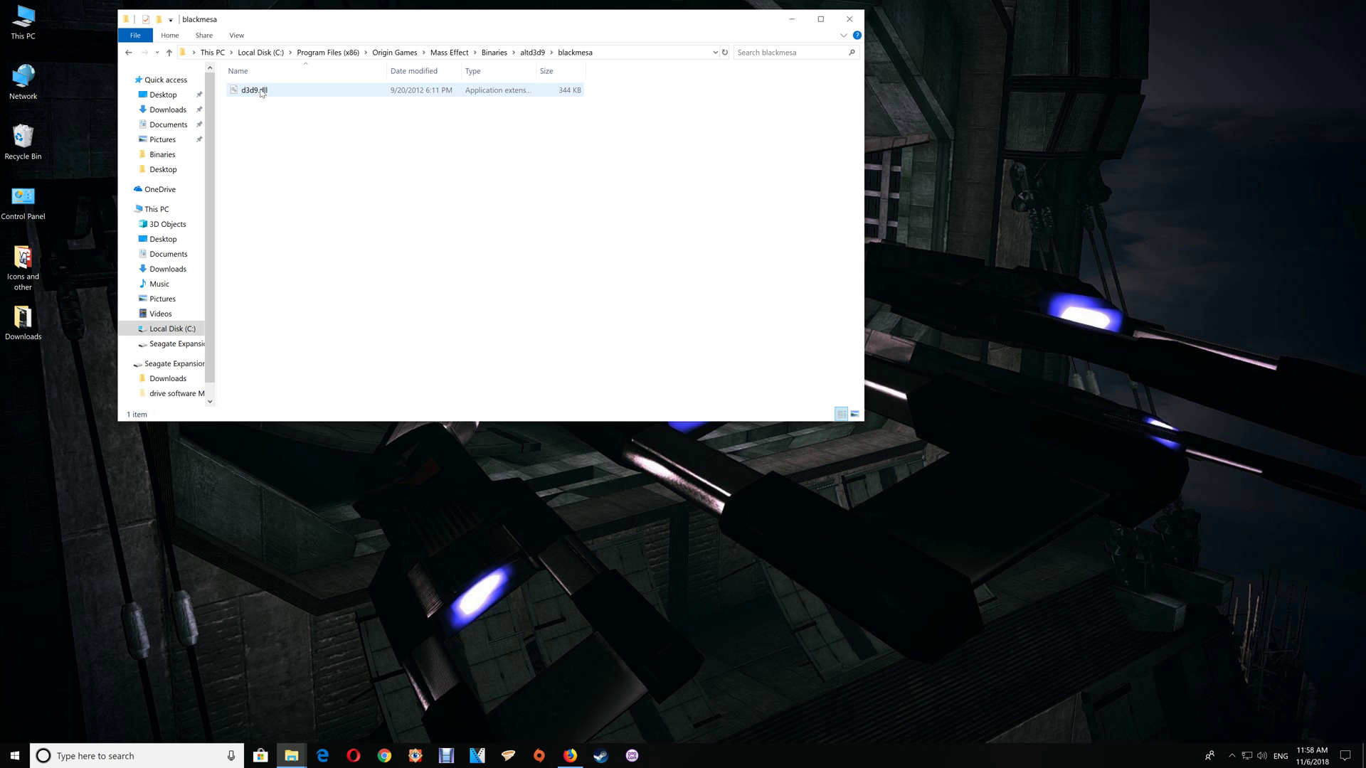
right_click(262, 91)
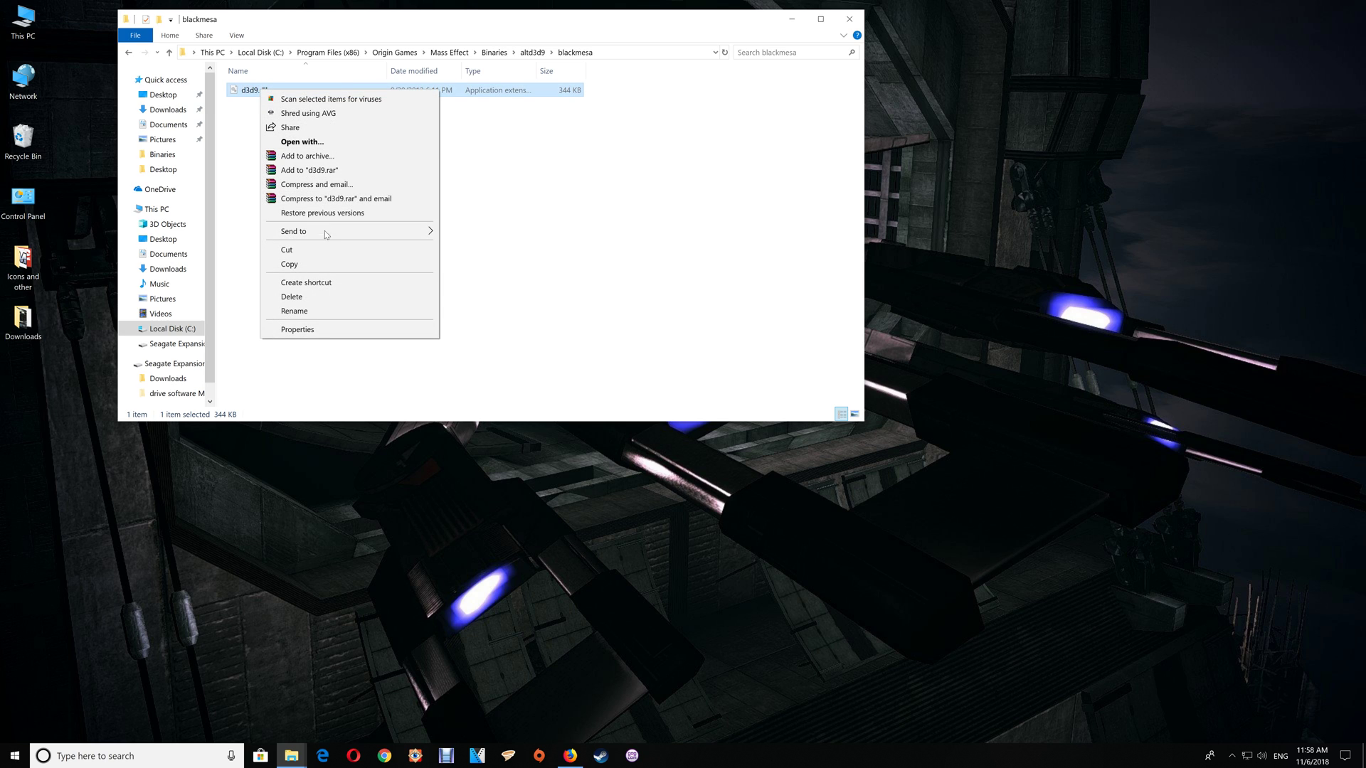
left_click(290, 264)
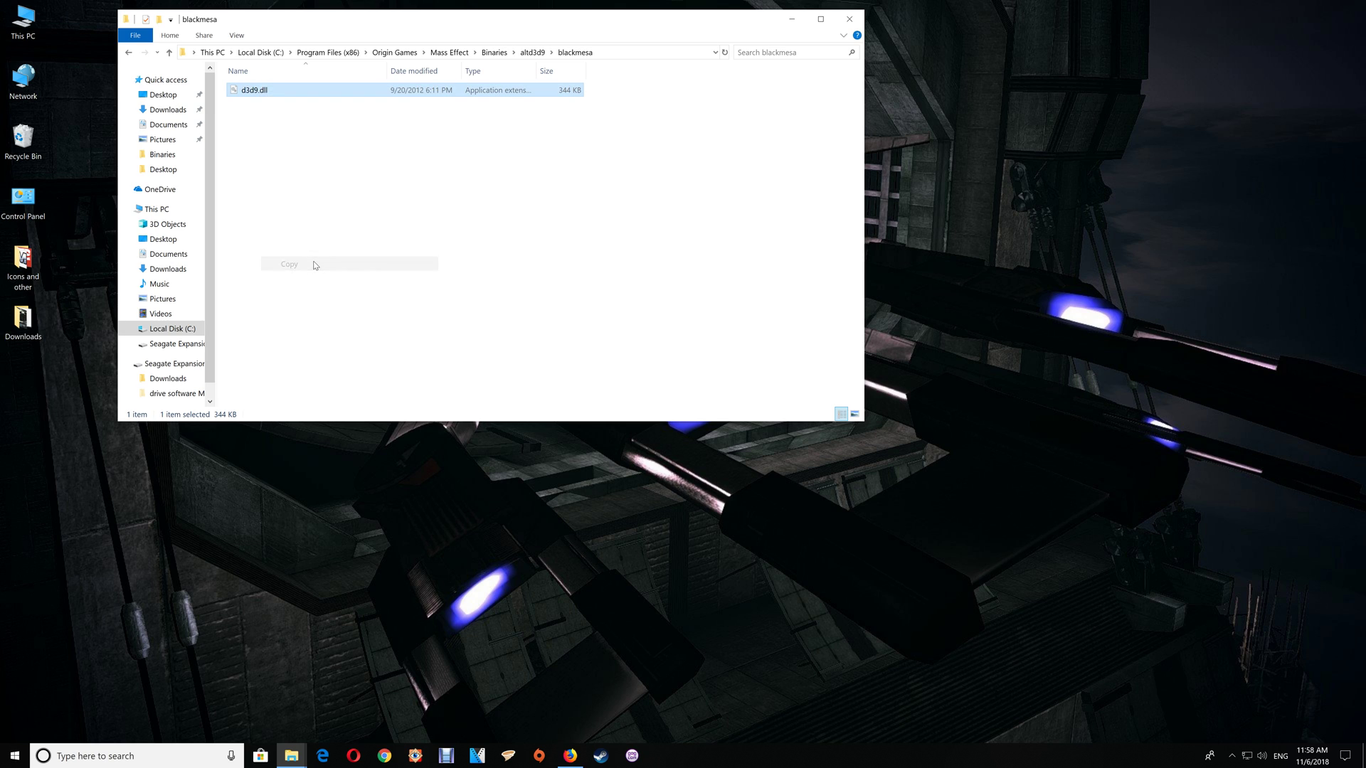
left_click(169, 52)
double_click(257, 106)
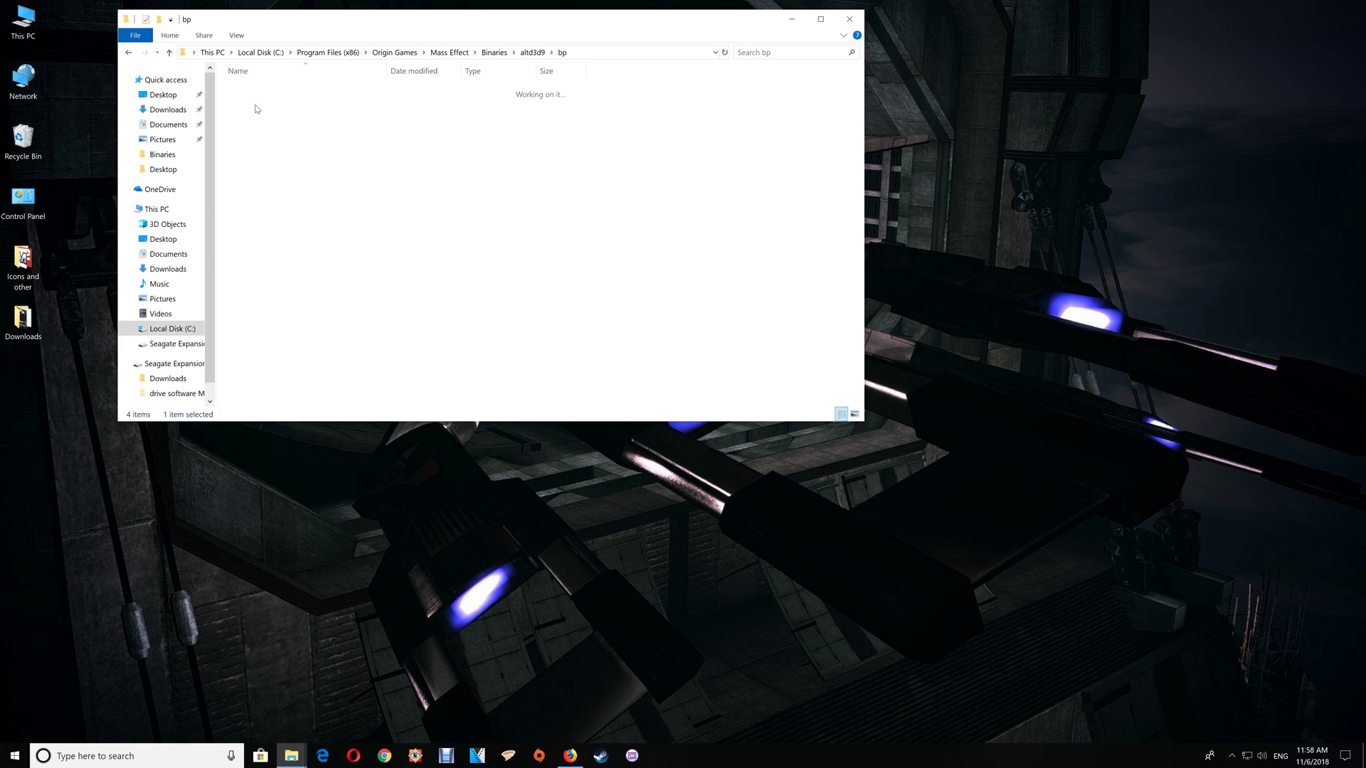
left_click(127, 51)
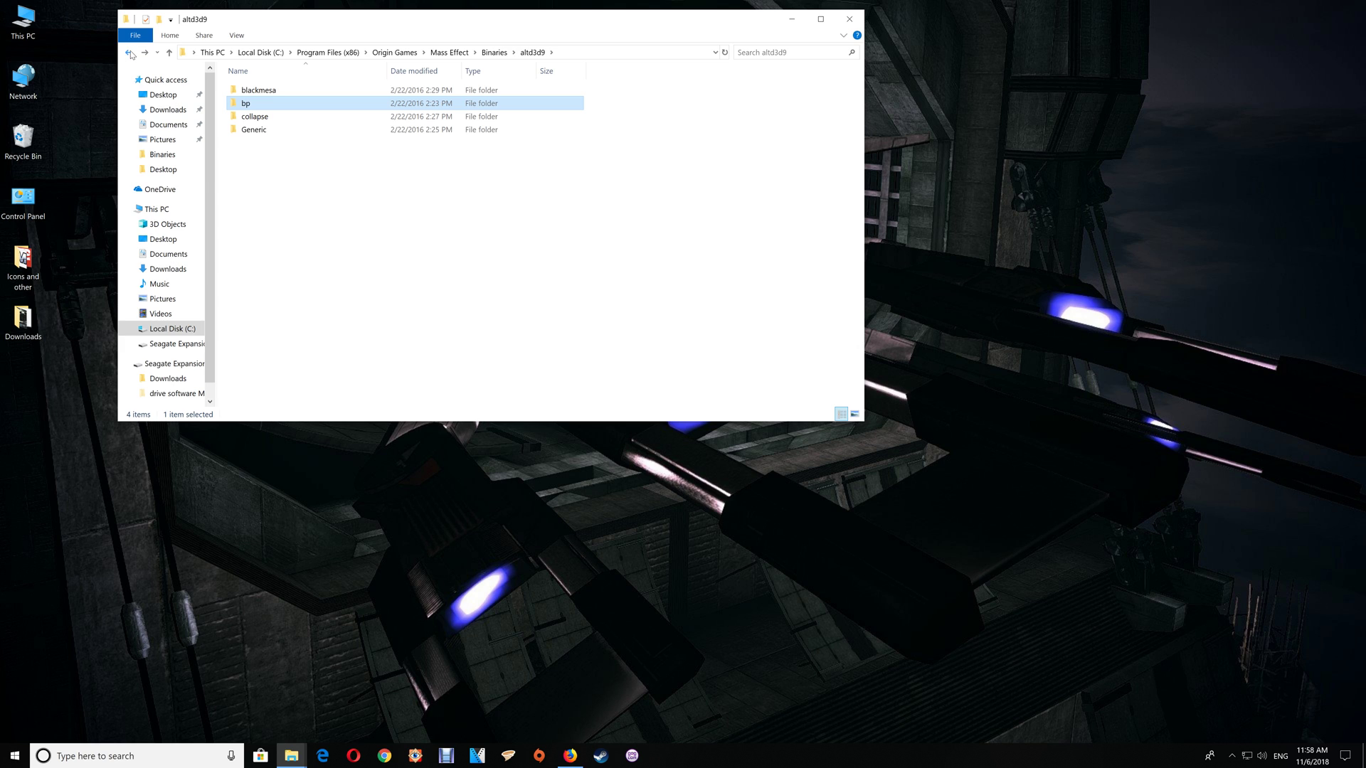
left_click(130, 53)
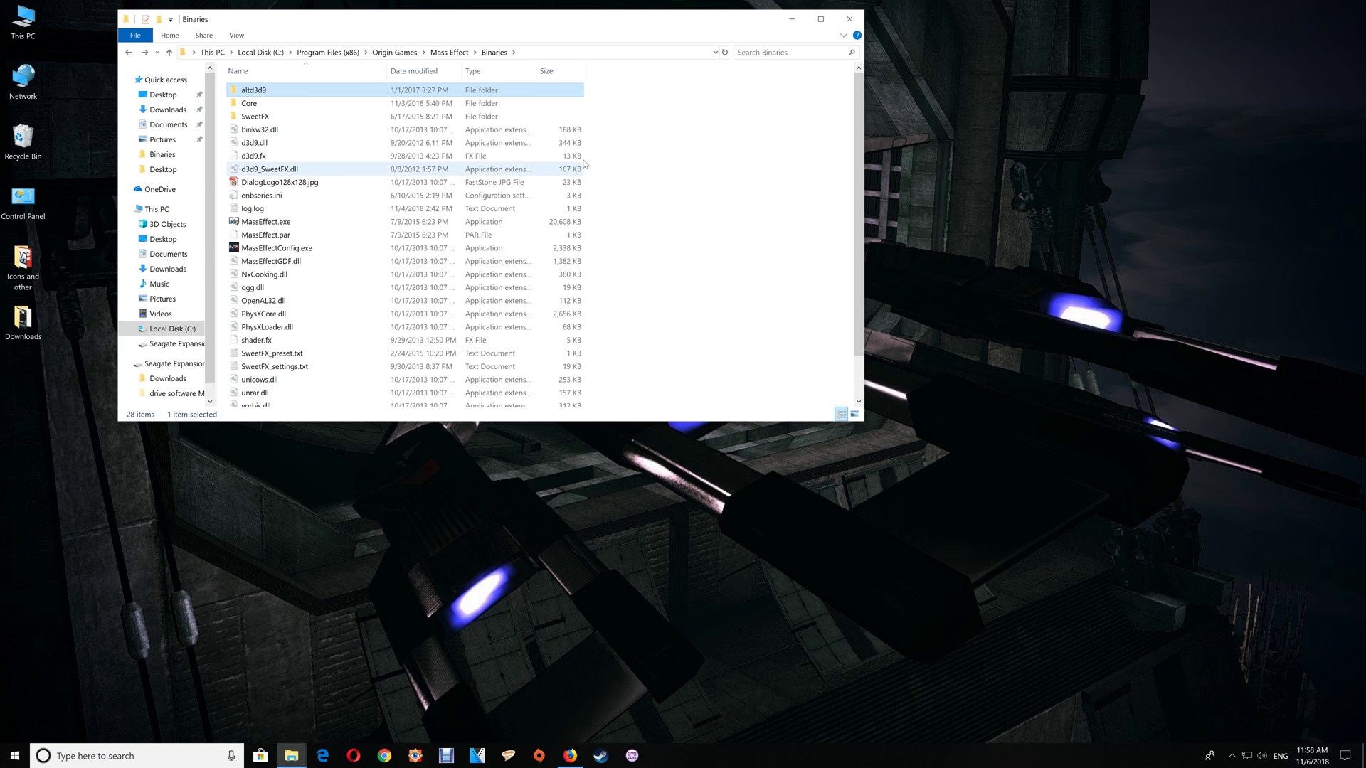
Paste the blackmesa d3d9.dll into Binaries, overwriting the existing d3d9.dll
right_click(687, 162)
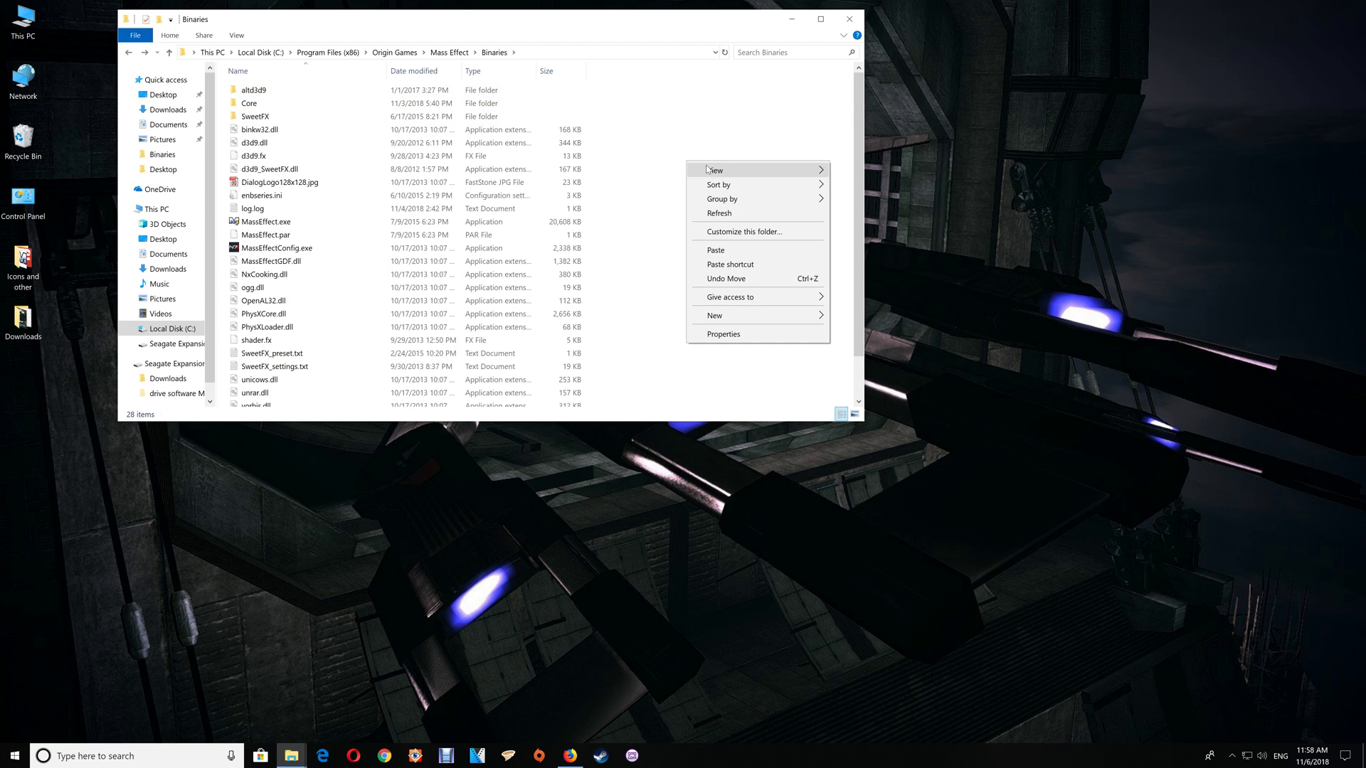
left_click(771, 245)
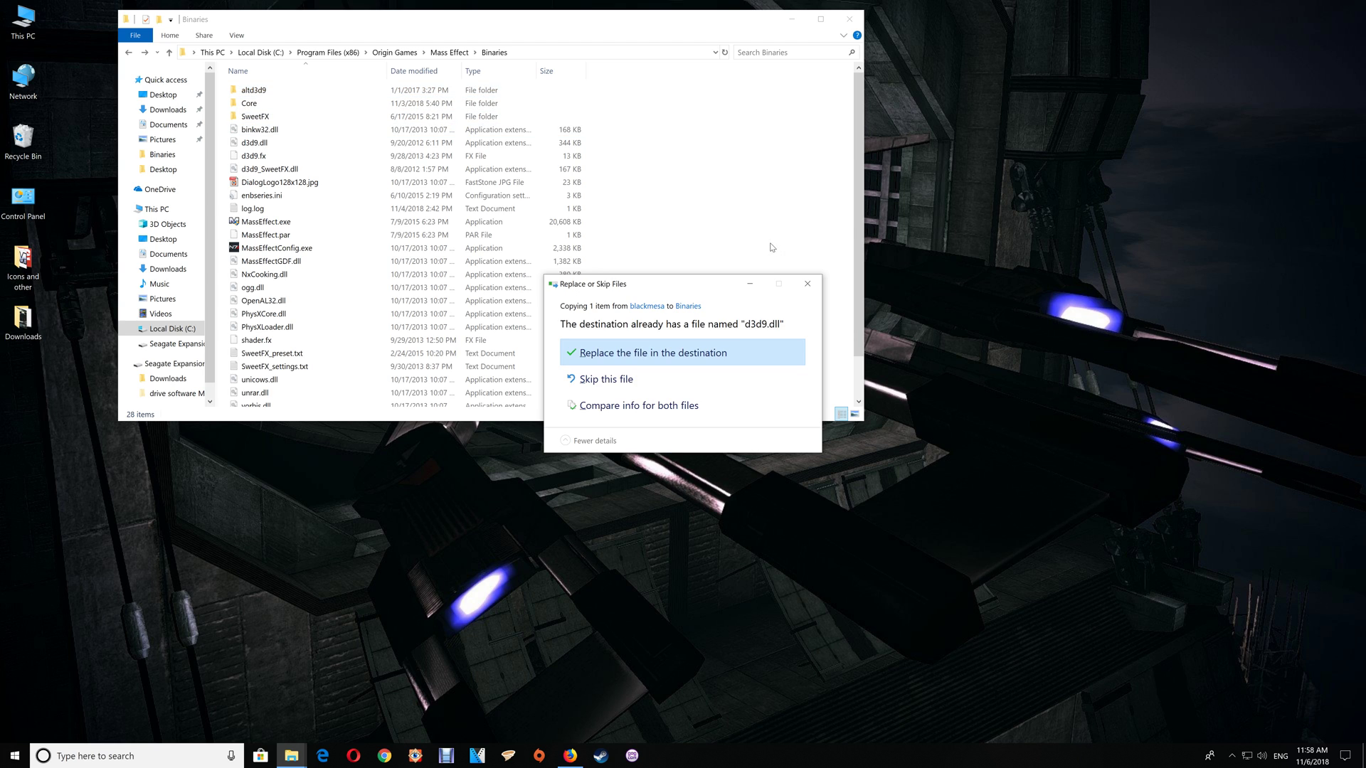
left_click(652, 353)
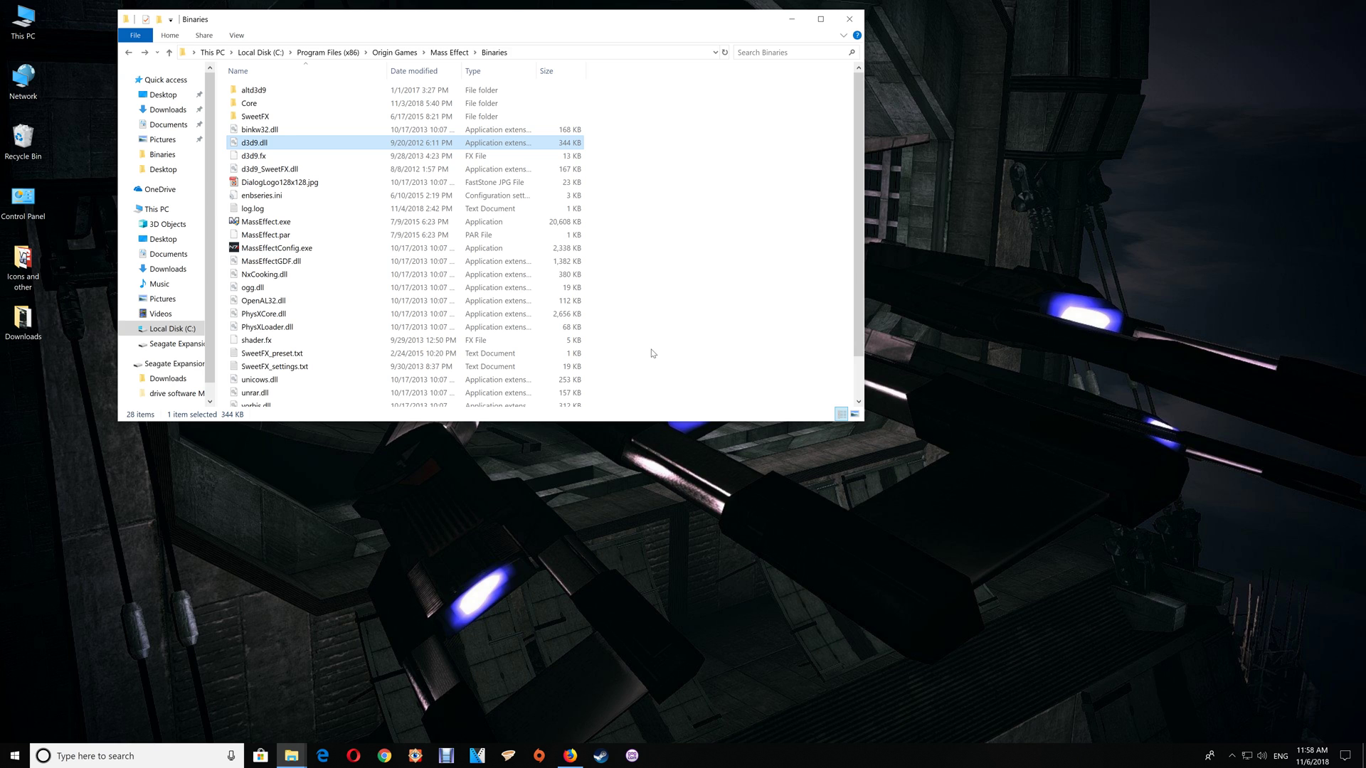
left_click(698, 268)
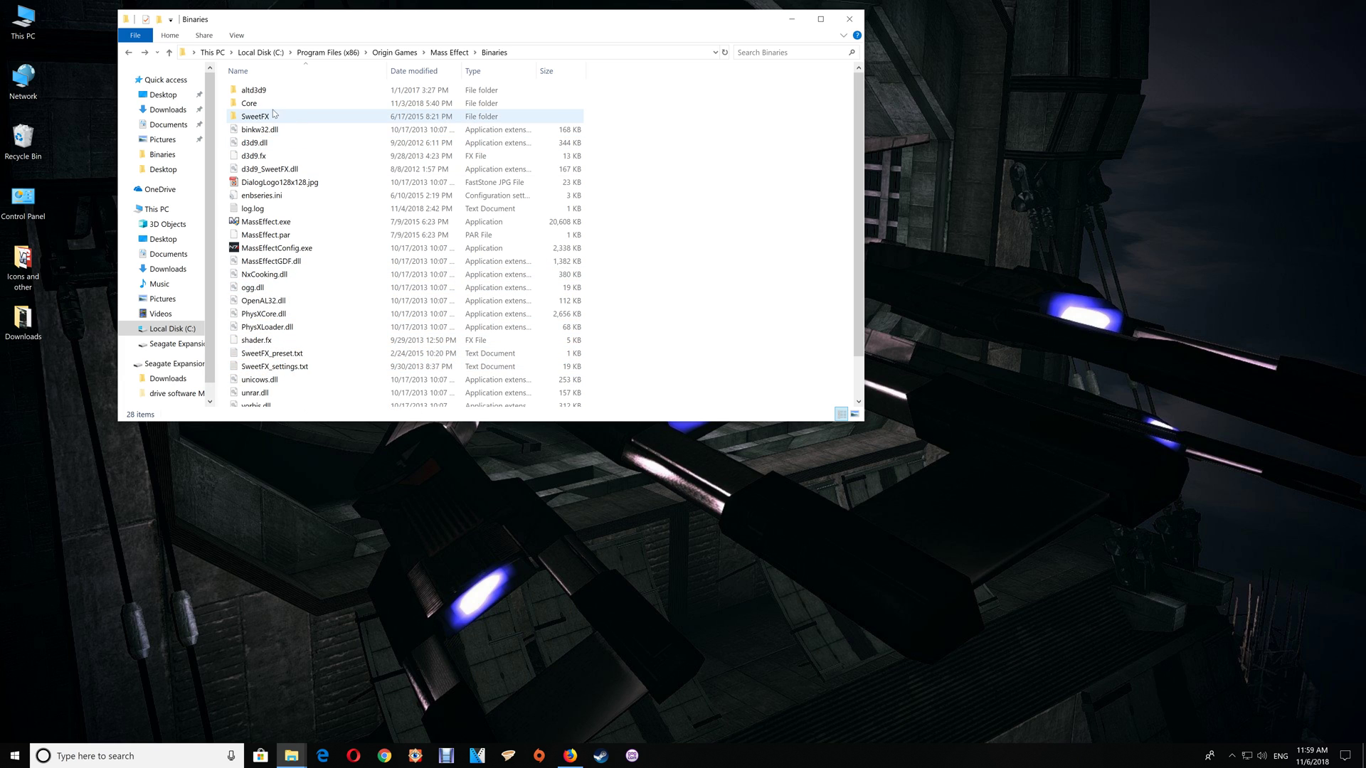
mouse_move(274, 116)
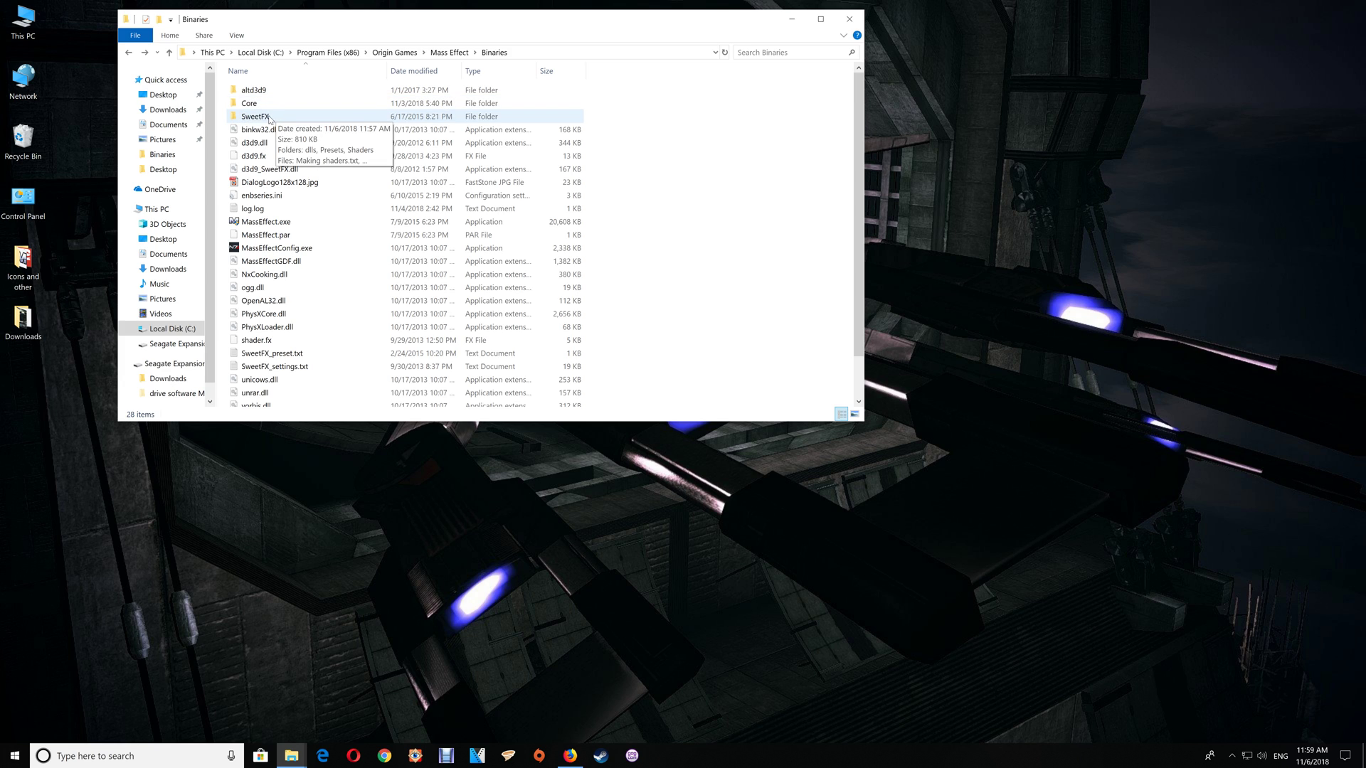
double_click(271, 117)
double_click(264, 104)
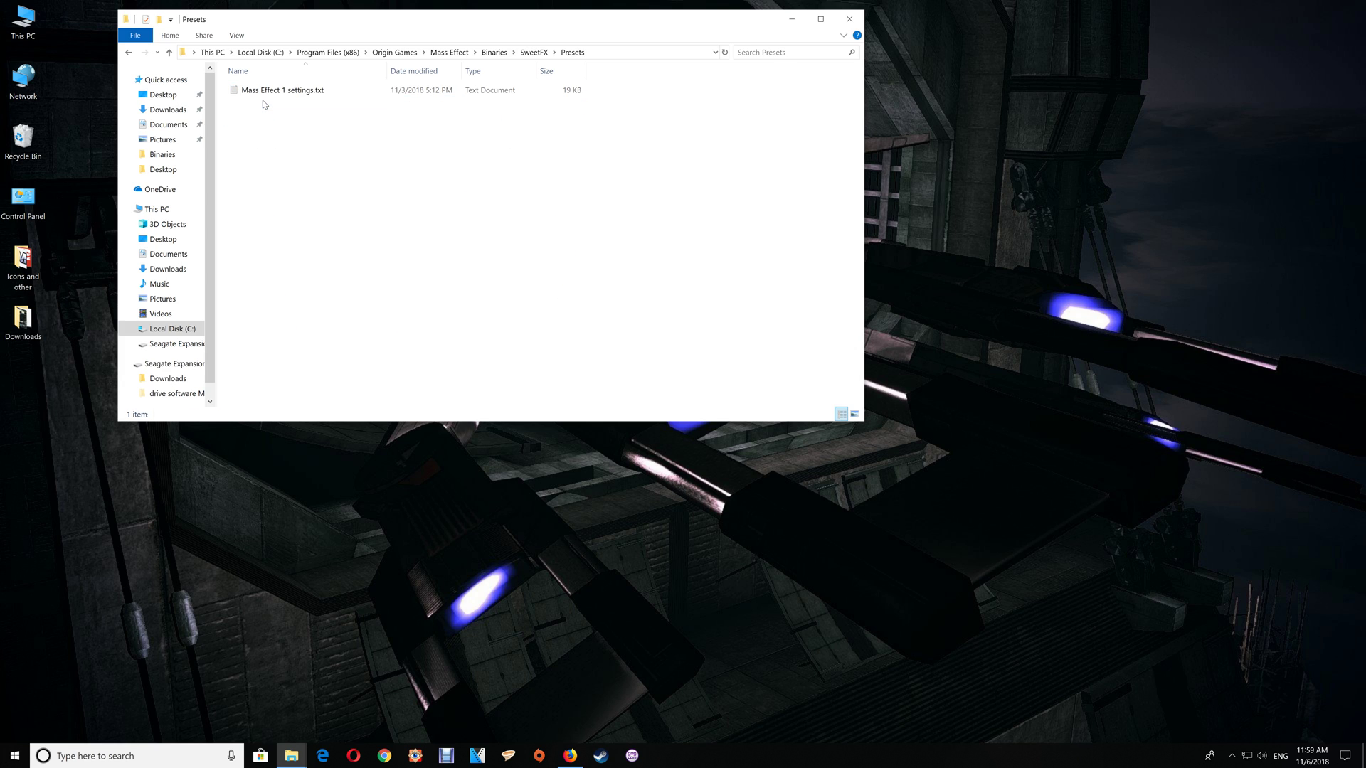
mouse_move(262, 92)
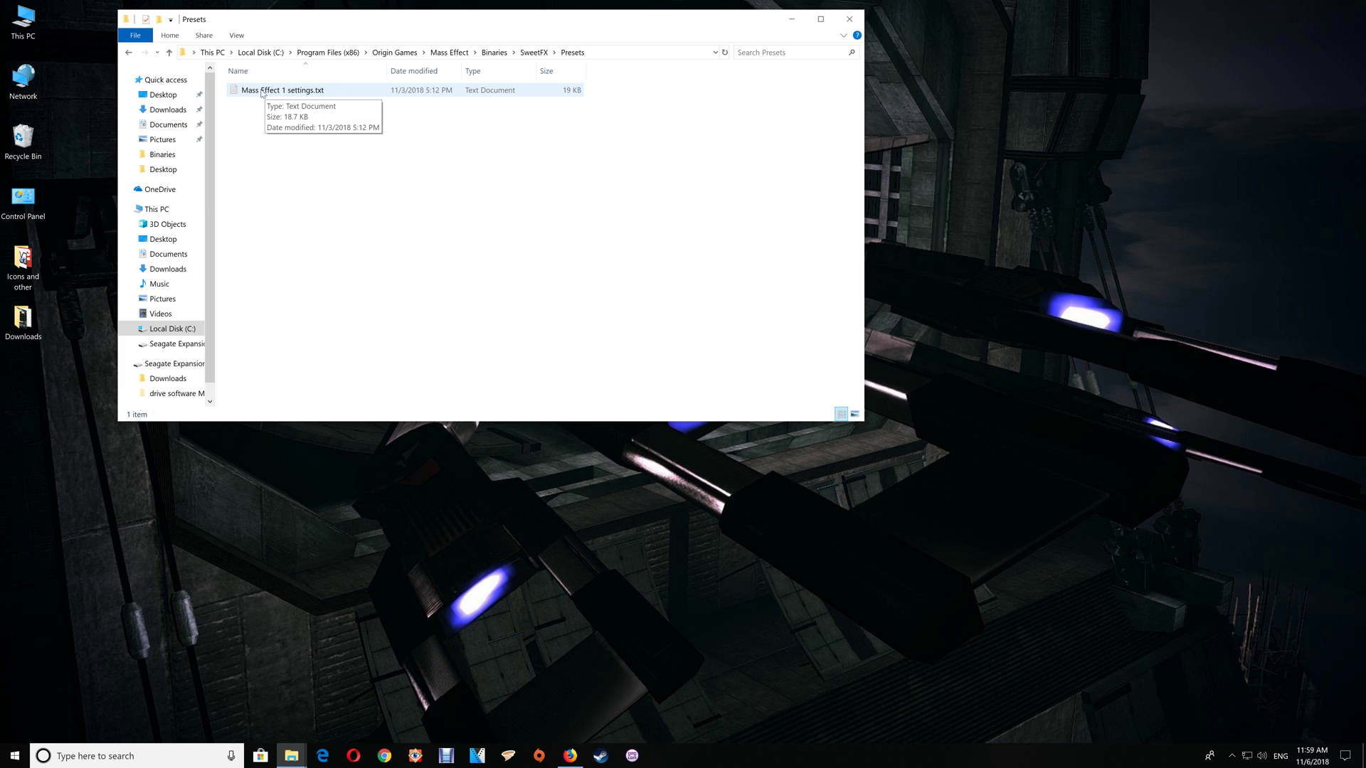
double_click(325, 95)
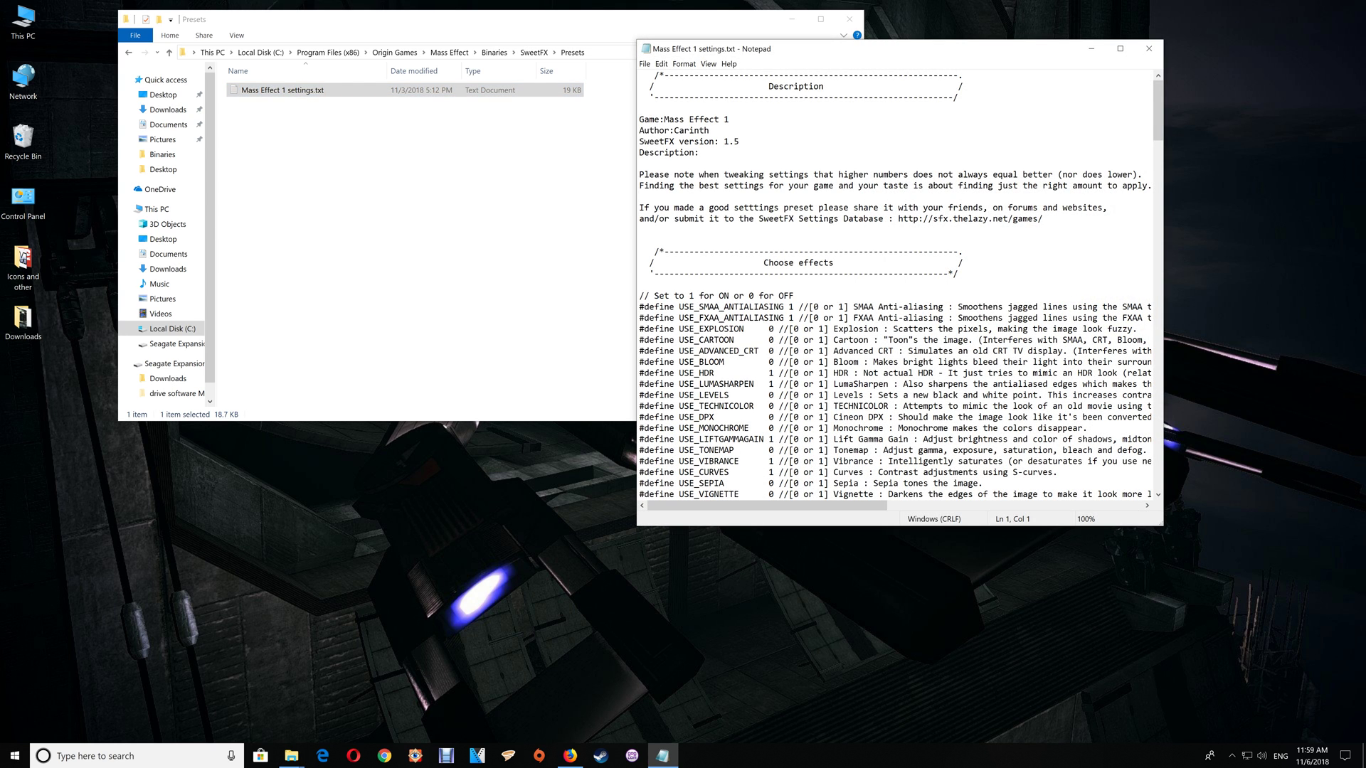
left_click(1148, 48)
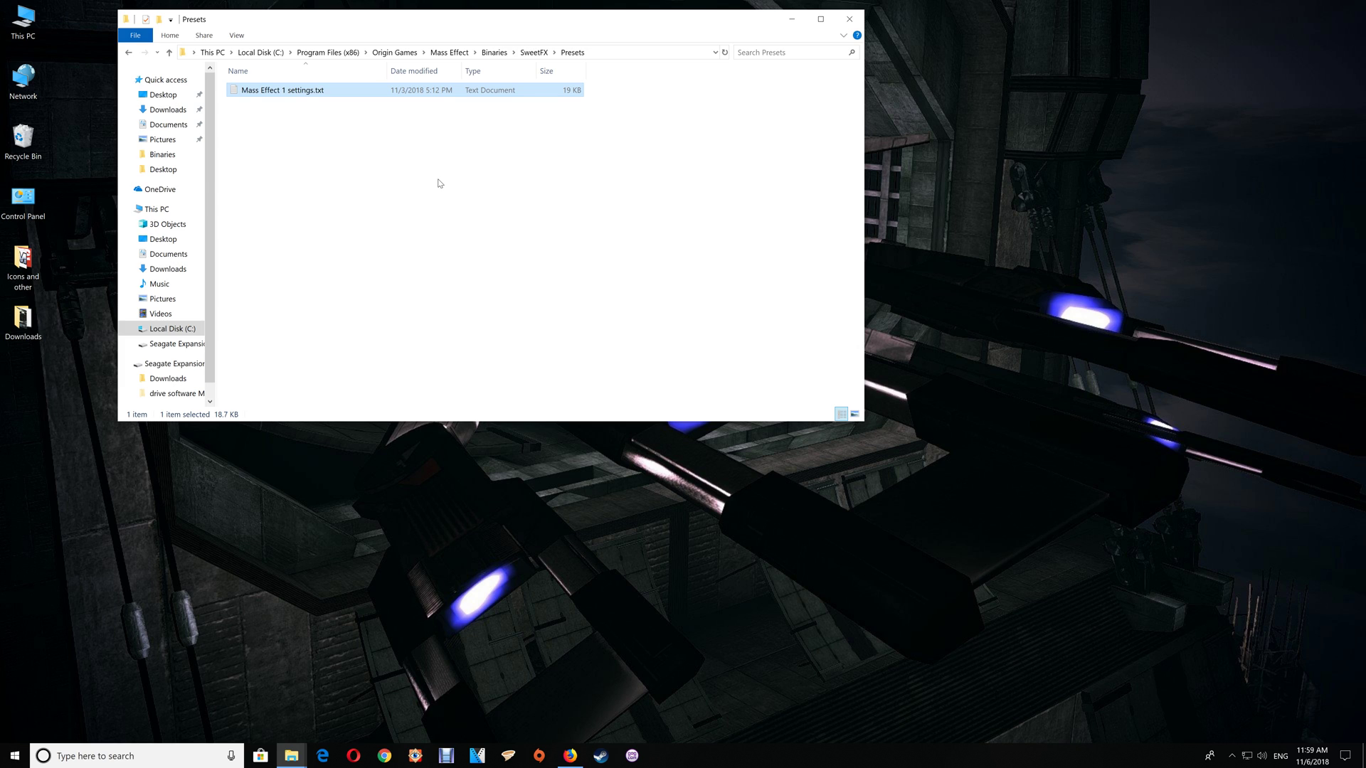
Step back from Presets through SweetFX to the Binaries folder
left_click(129, 56)
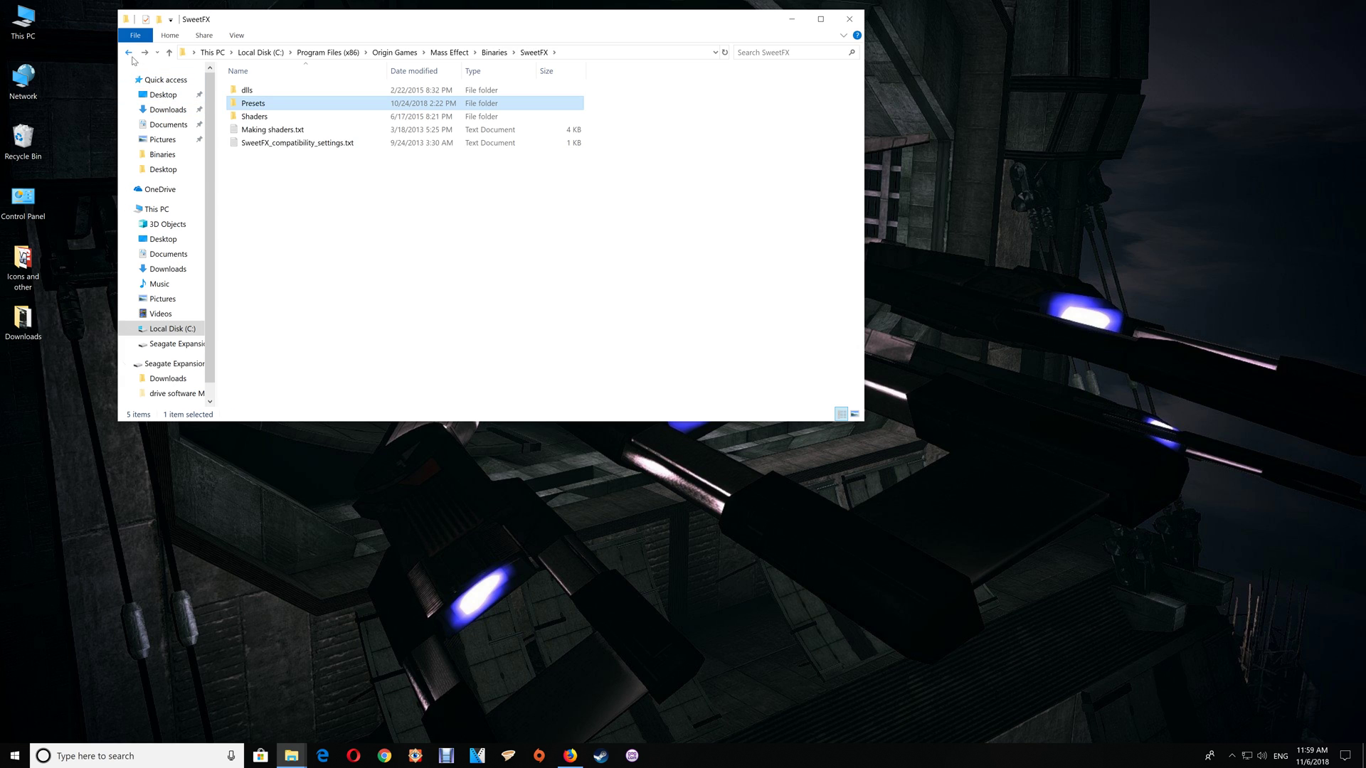
left_click(131, 58)
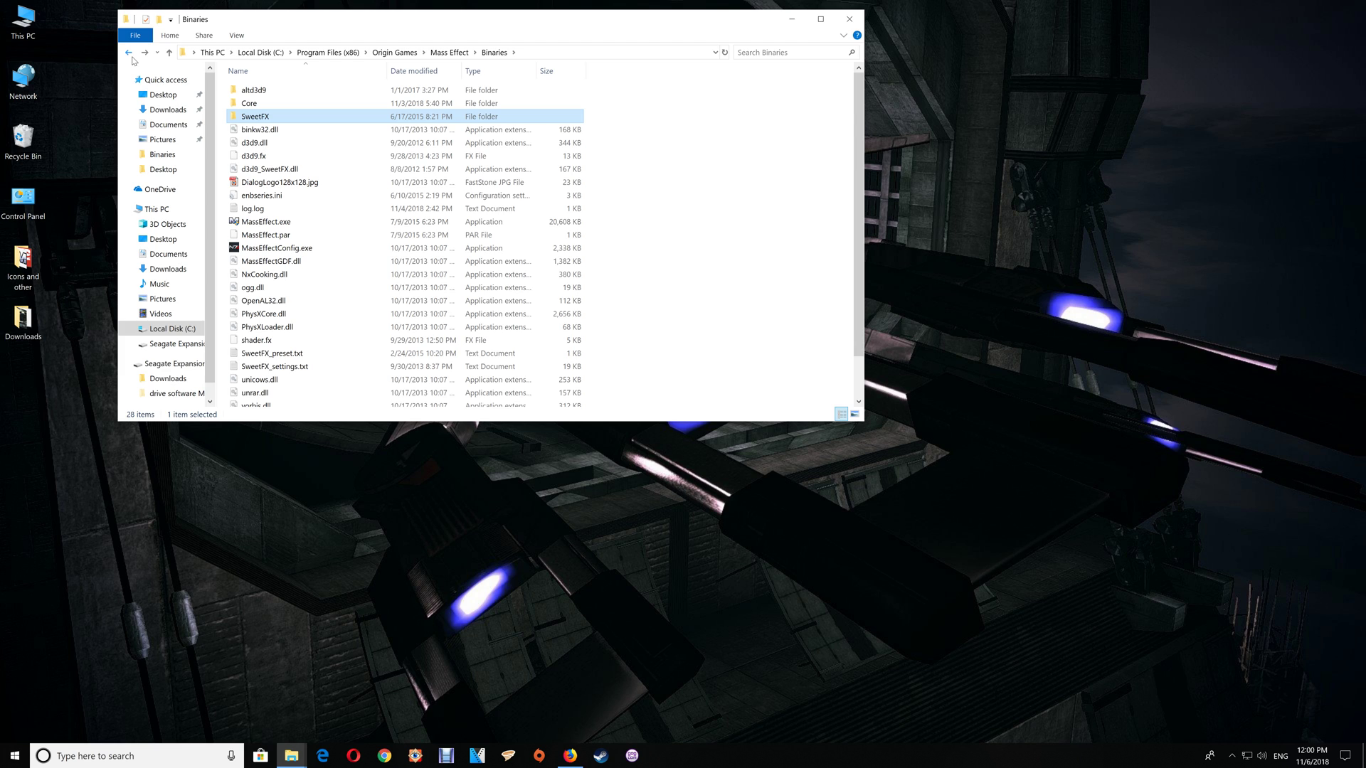
Open SweetFX\Presets\Mass Effect 1 settings.txt in Notepad, review and close it, returning to SweetFX
double_click(237, 117)
double_click(288, 103)
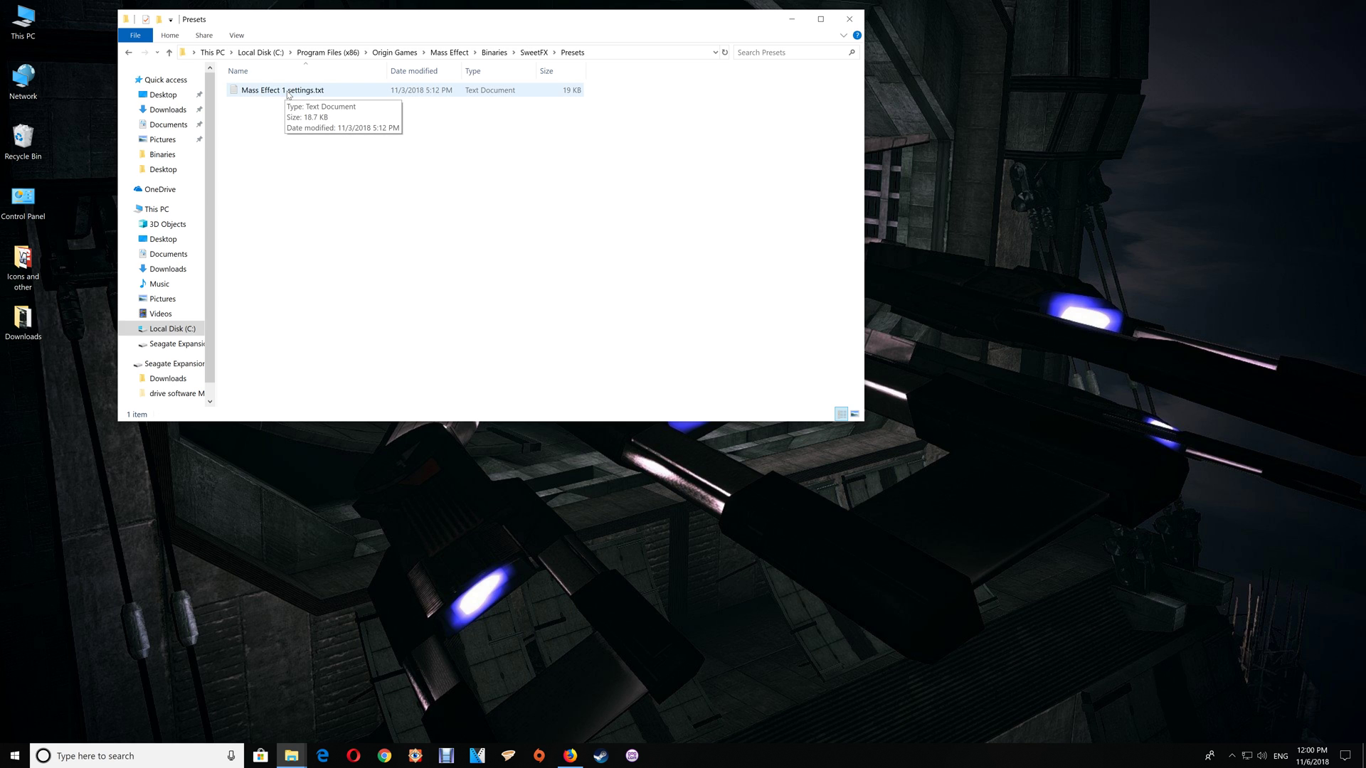
left_click(287, 95)
double_click(288, 94)
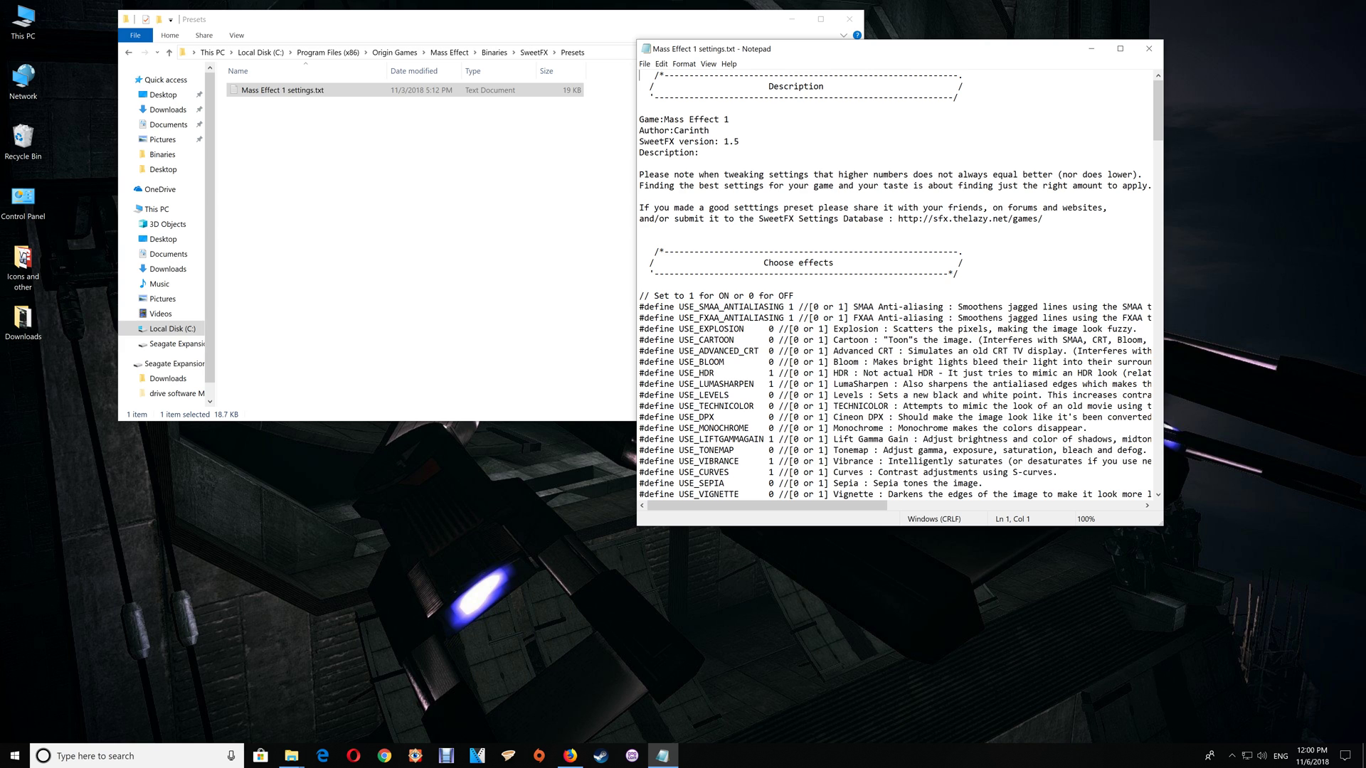
left_click(1148, 49)
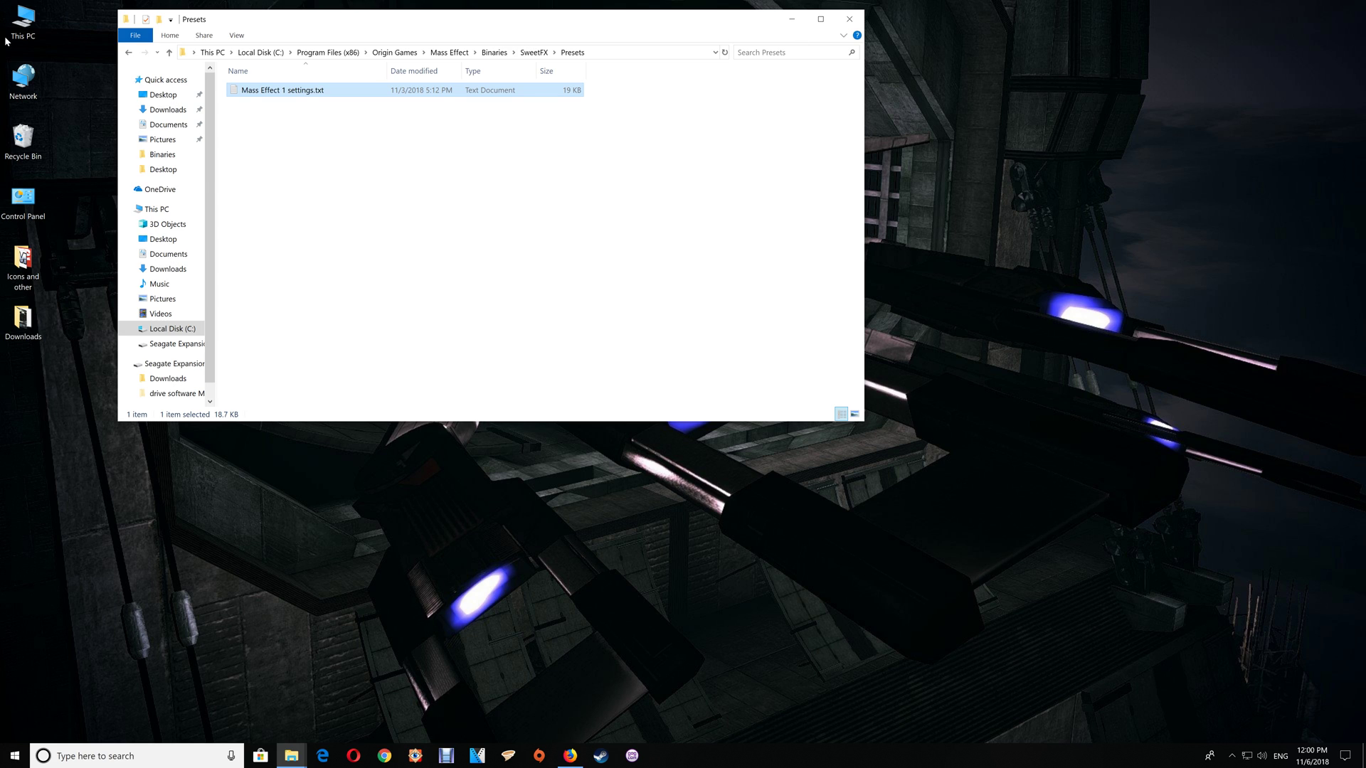
left_click(129, 53)
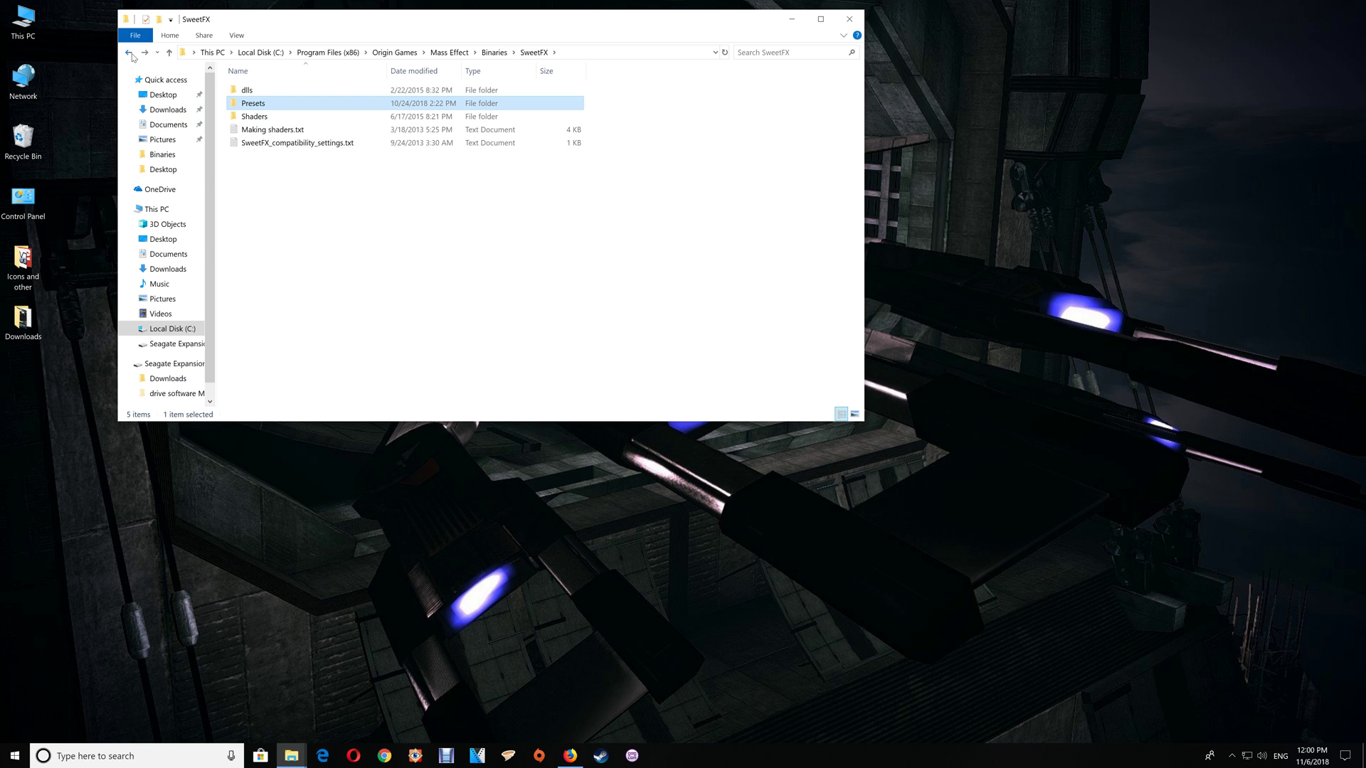
Go back to the Binaries folder, open enbseries.ini in Notepad to review it, then close it
left_click(130, 53)
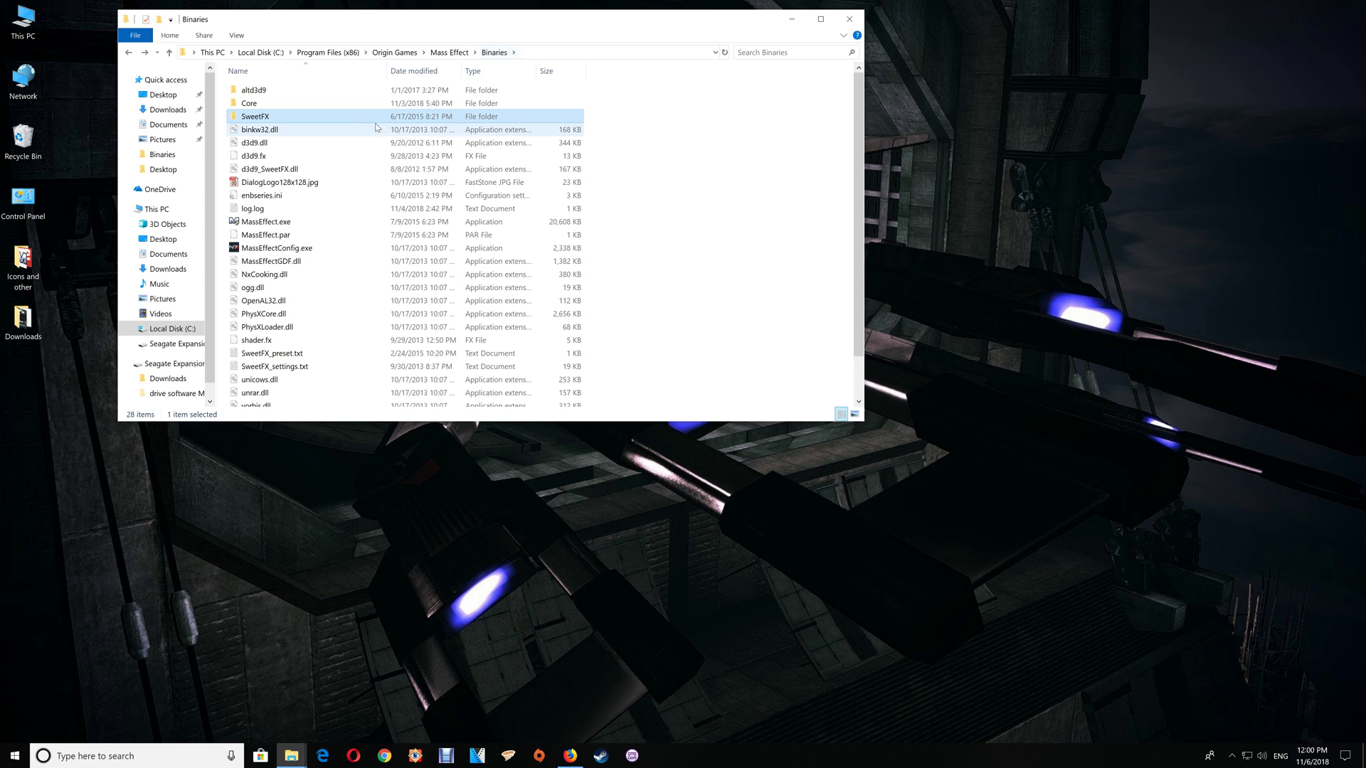
double_click(264, 198)
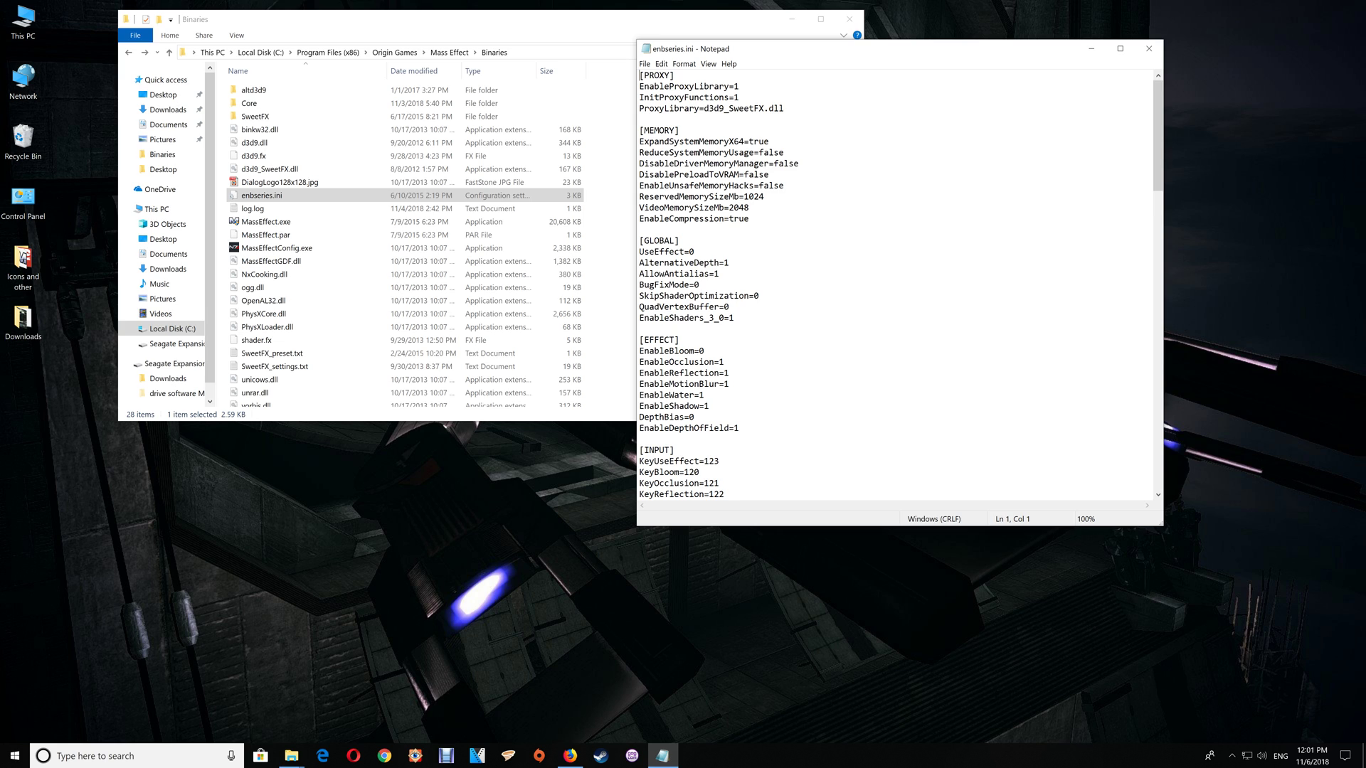
left_click(1151, 49)
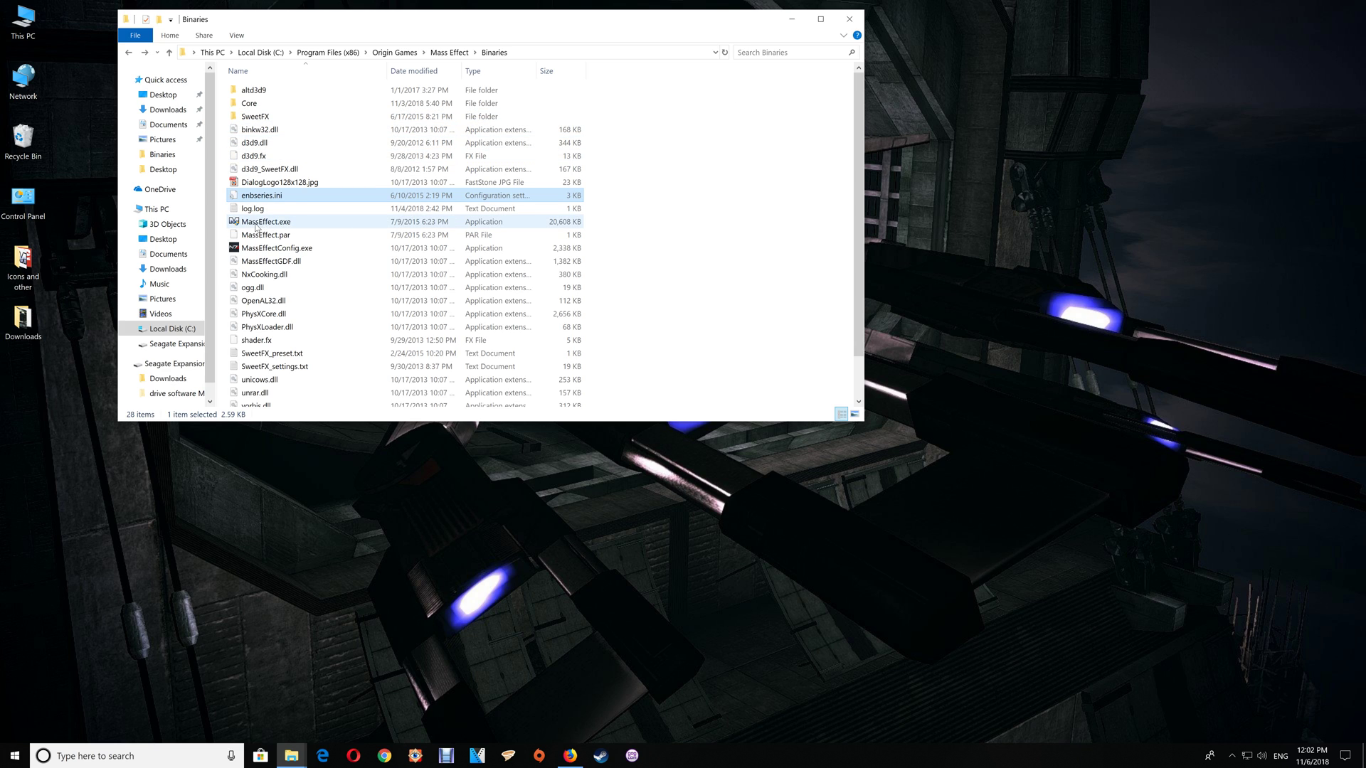
Copy the MassEffect.exe file name from its rename field
left_click(292, 223)
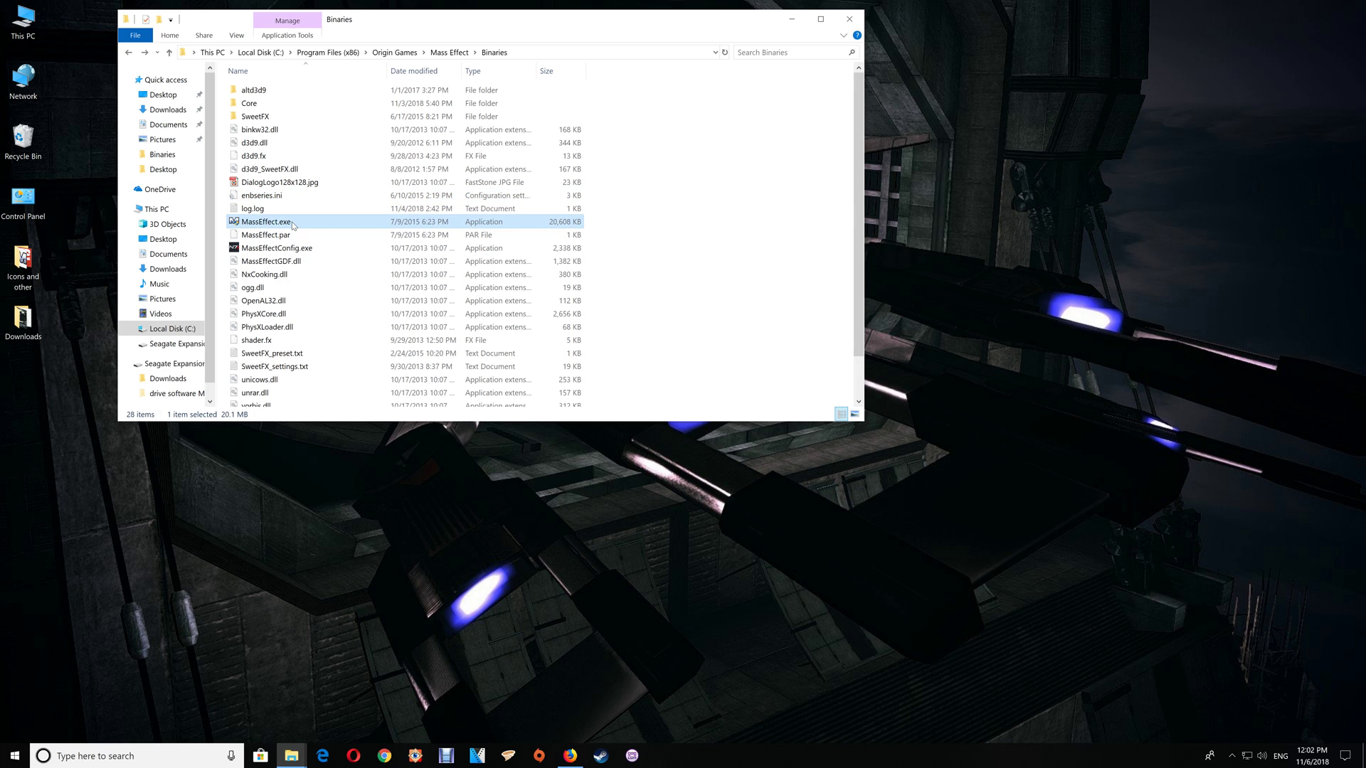
key("F2")
key("ctrl+a")
right_click(247, 220)
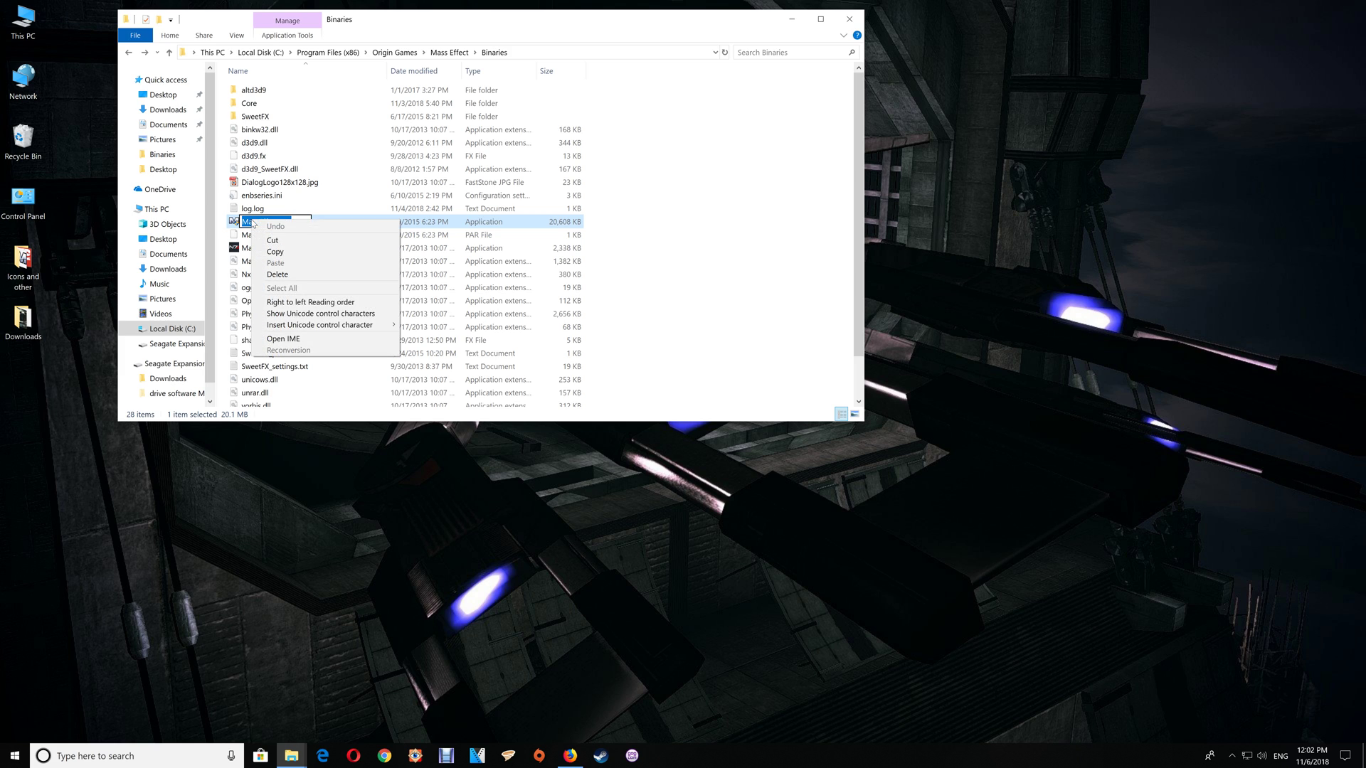
left_click(281, 250)
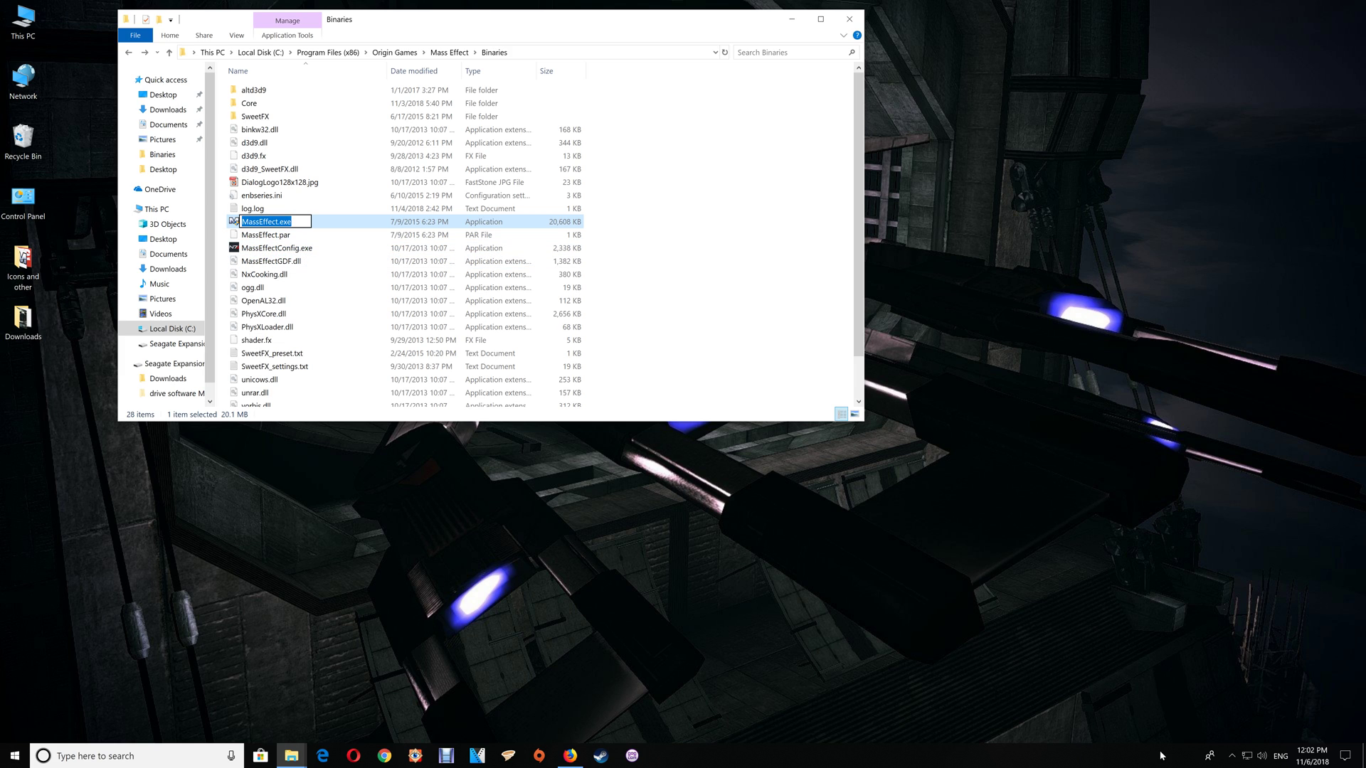
Start CleanMem's Settings Wizard from the tray and advance to process selection, keeping the default cache setting
left_click(1232, 755)
right_click(1213, 717)
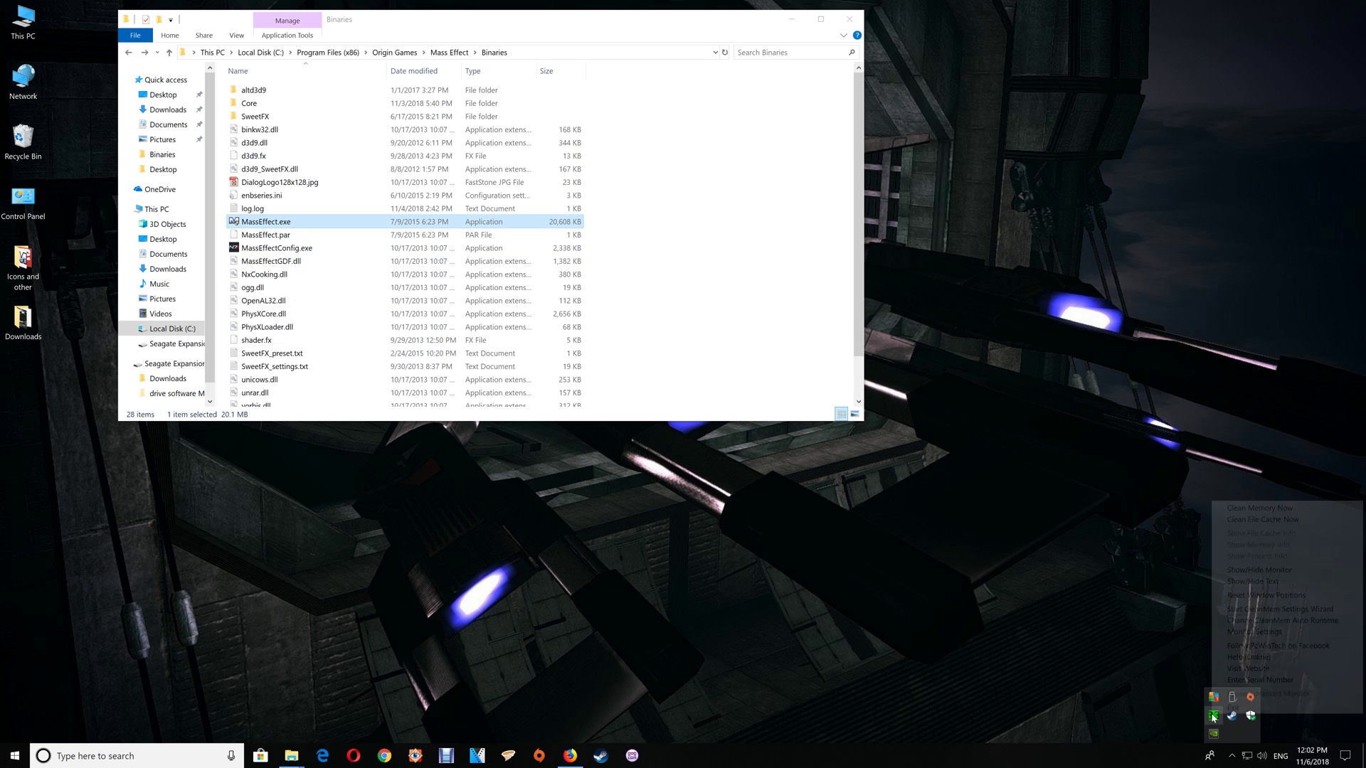
left_click(1281, 609)
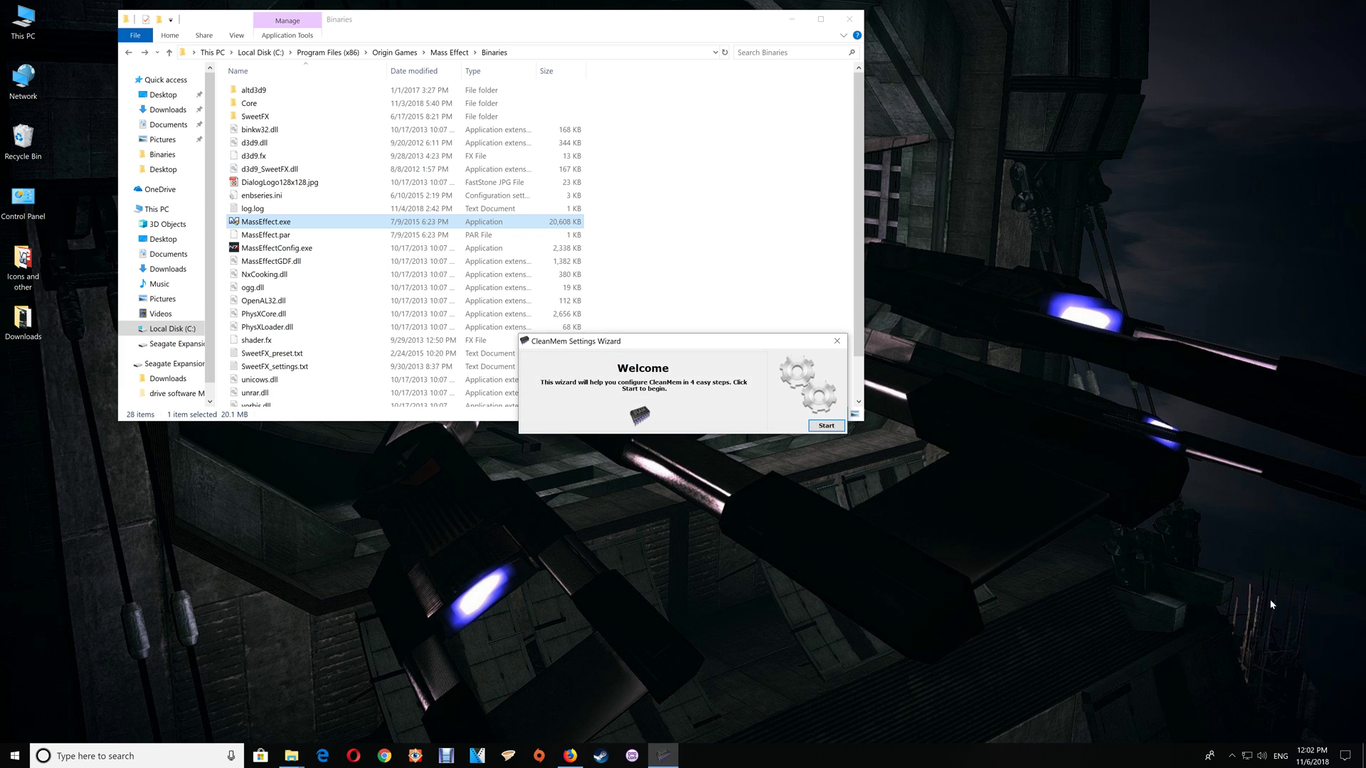
left_click(824, 427)
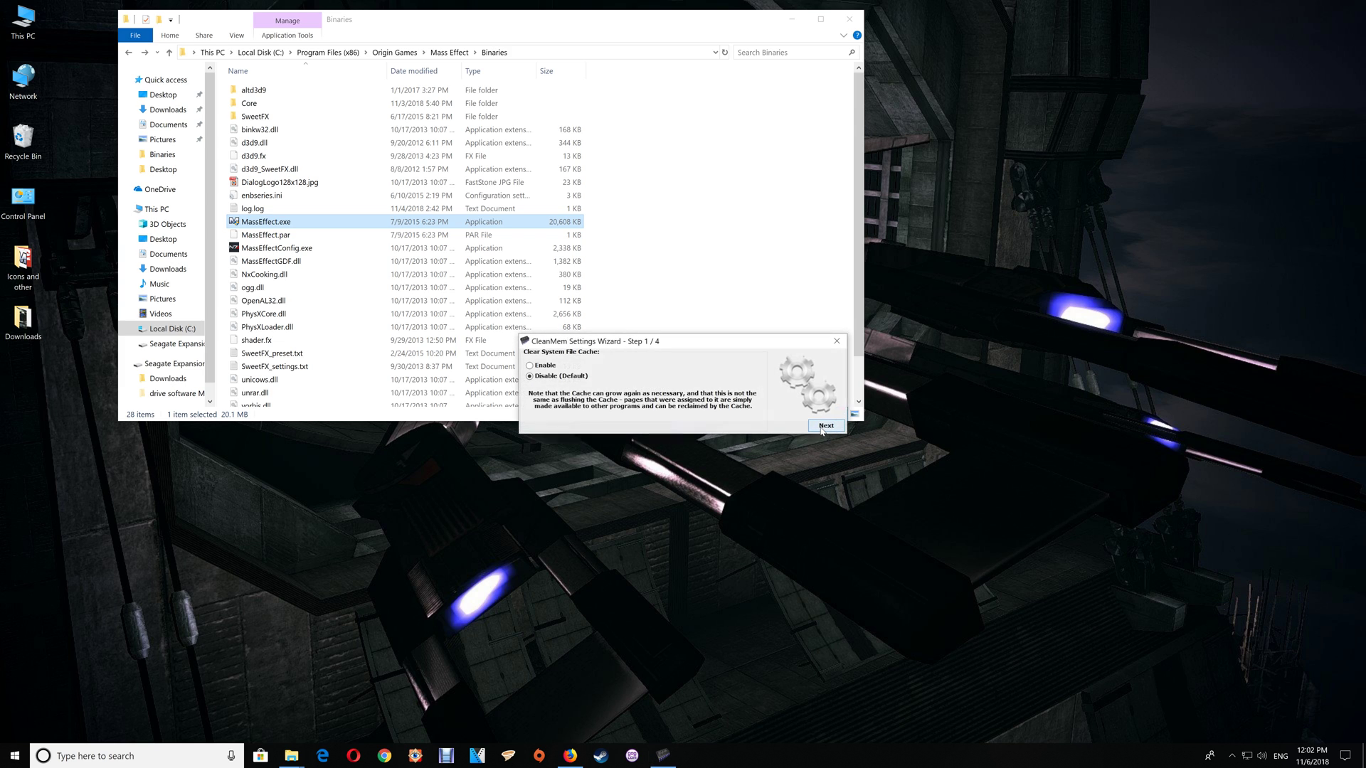
left_click(823, 429)
left_click(824, 425)
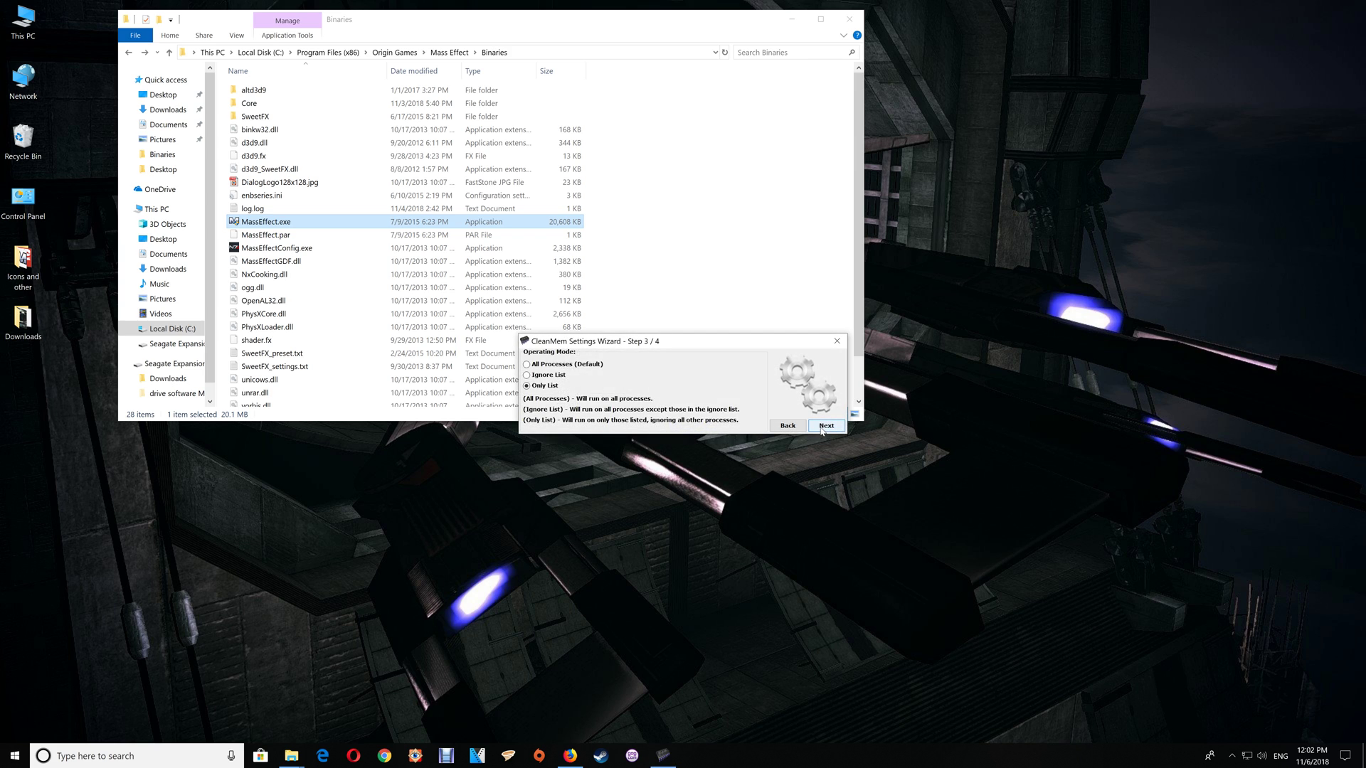
Paste MassEffect.exe into the Only List and finish the wizard to save the settings
left_click(650, 407)
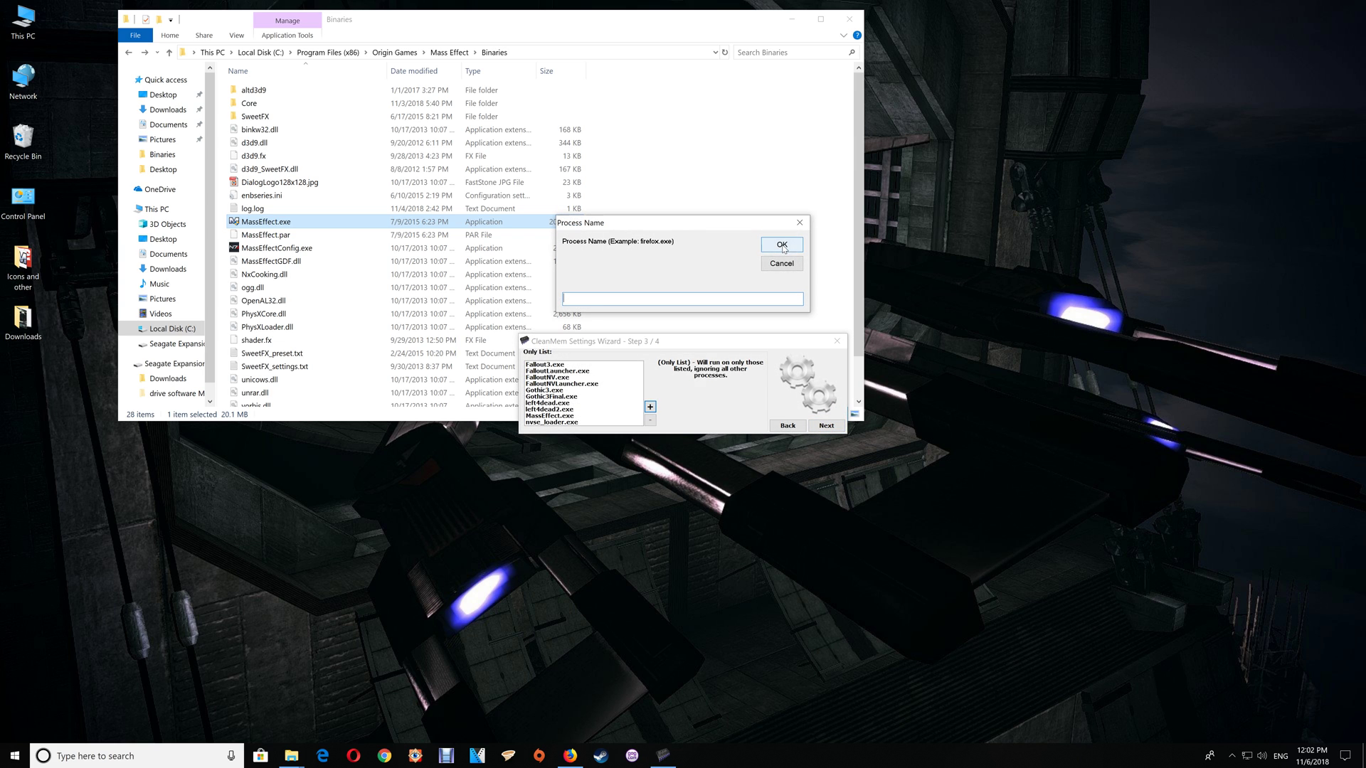
right_click(638, 298)
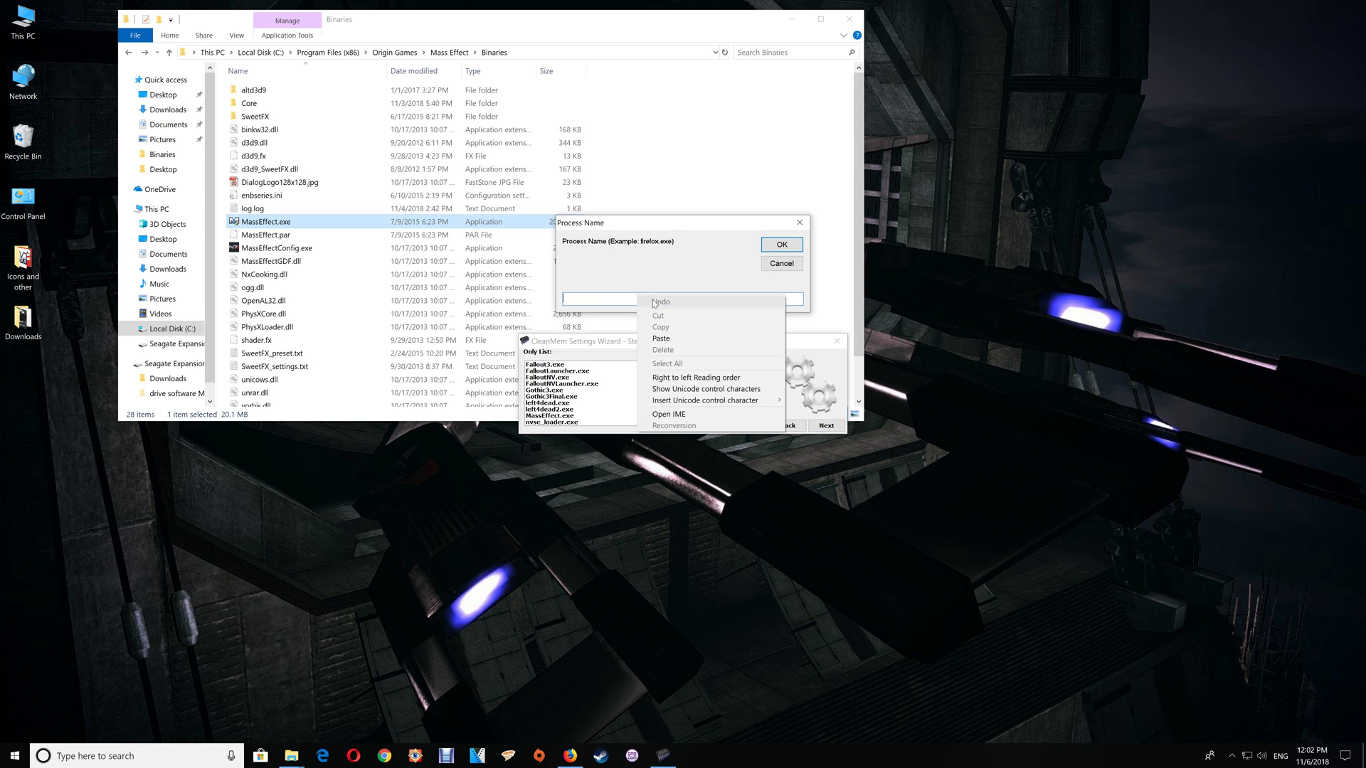
left_click(705, 343)
left_click(784, 245)
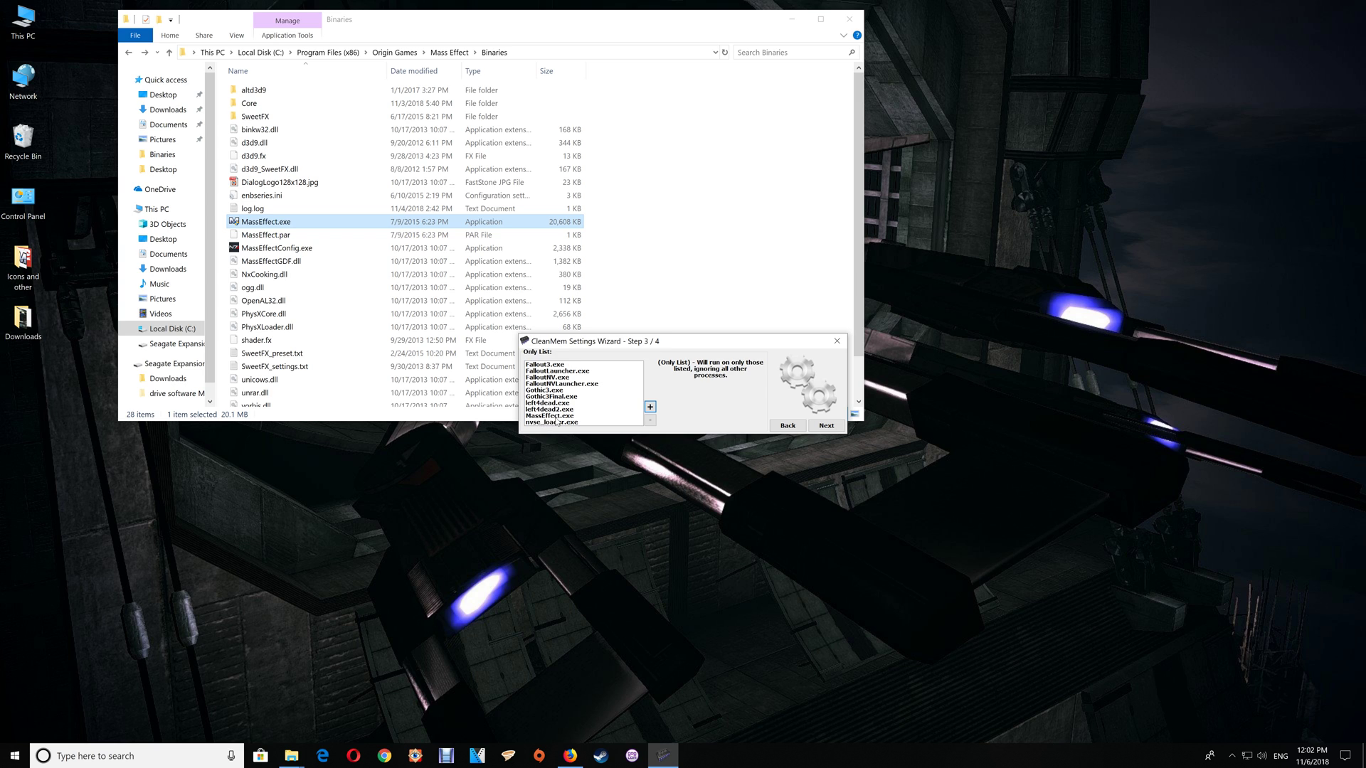
left_click(826, 426)
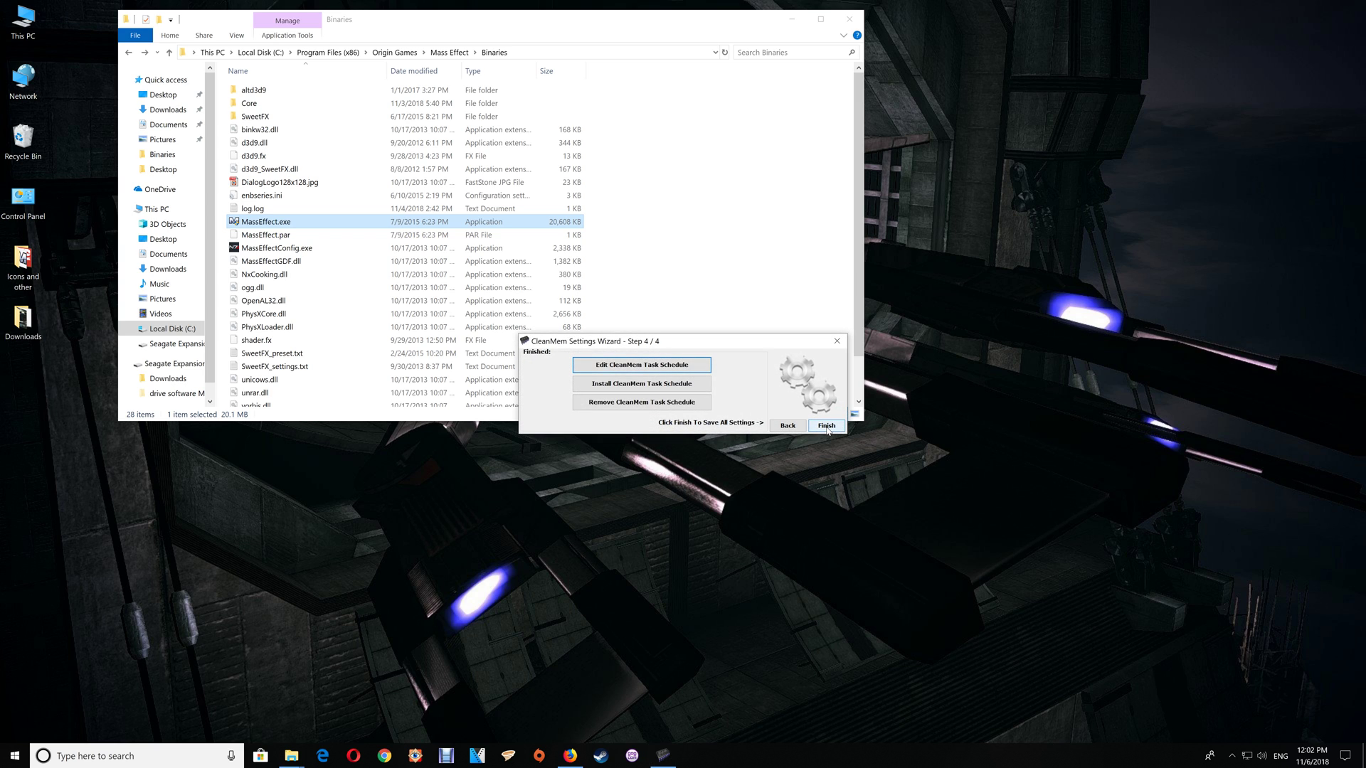
left_click(826, 425)
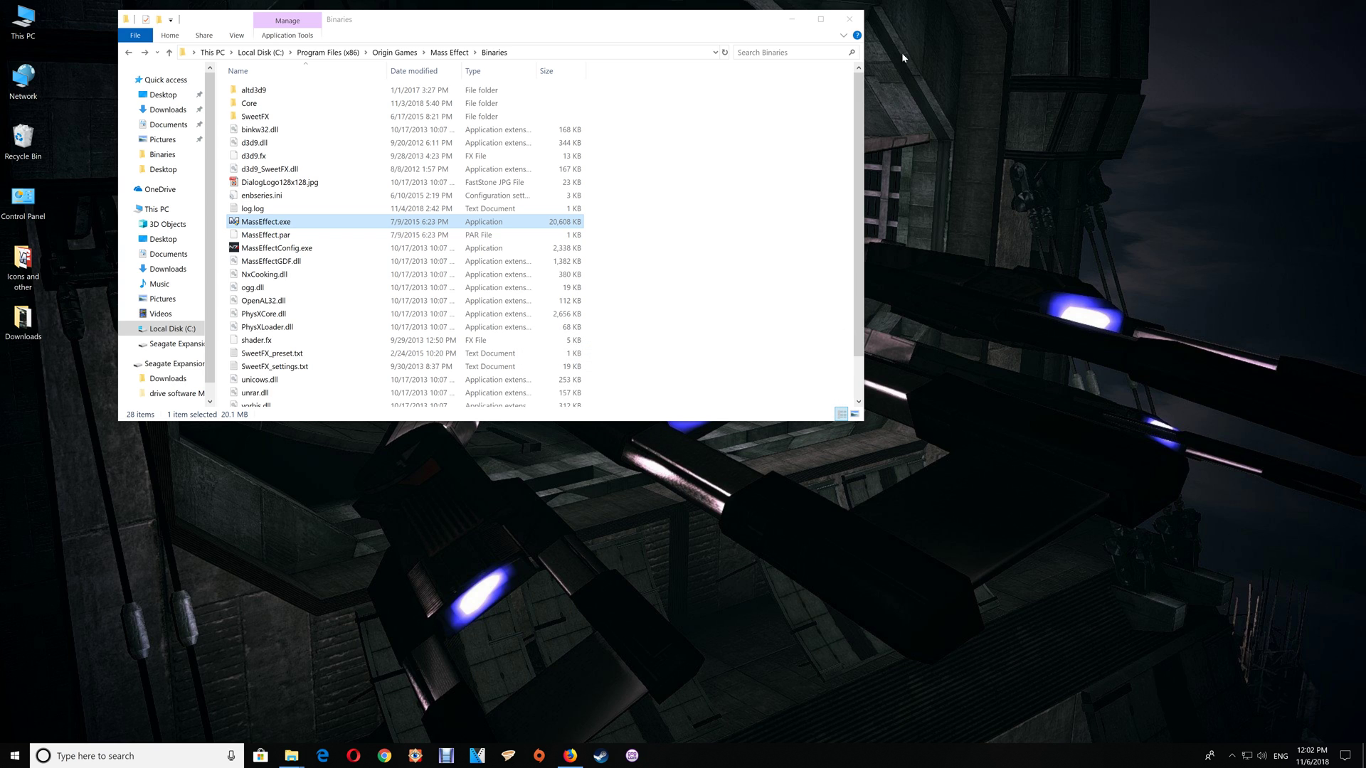
Close the File Explorer window showing the Binaries folder
left_click(851, 20)
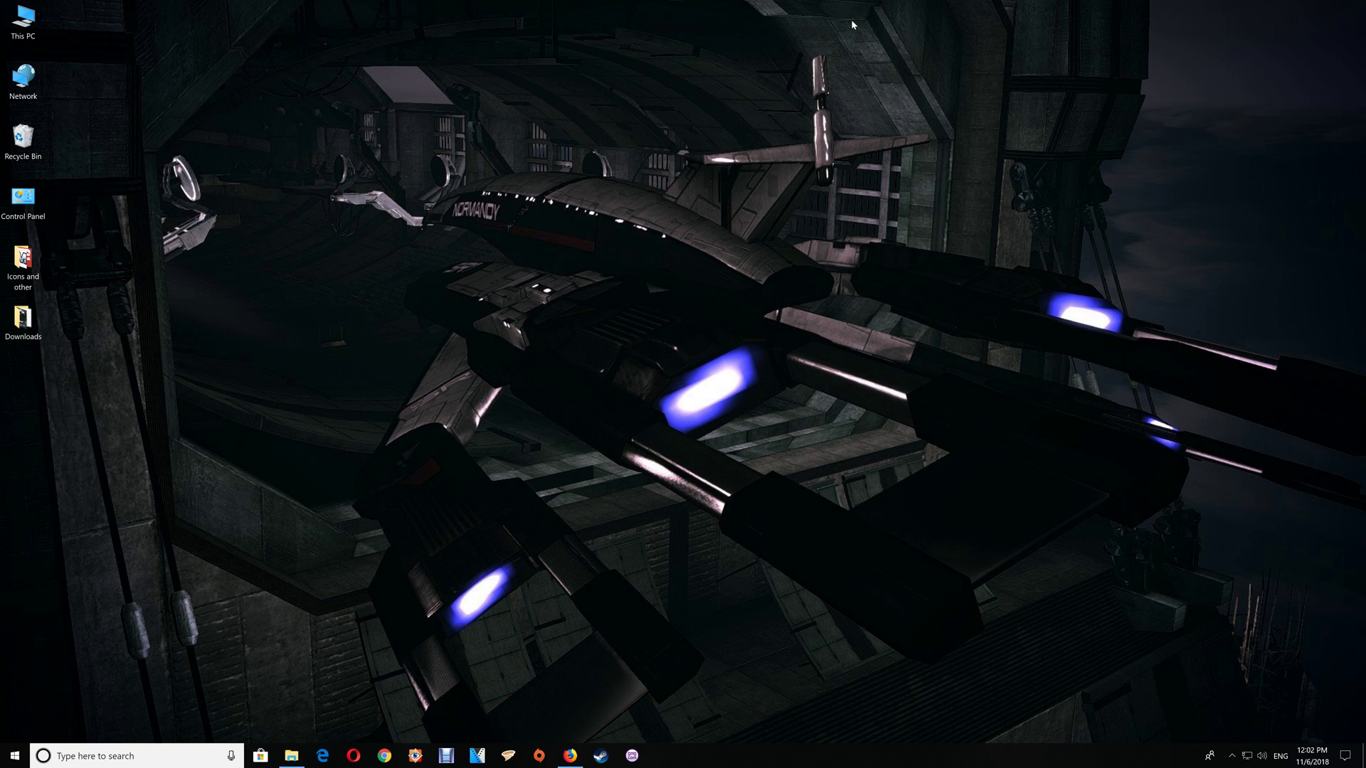